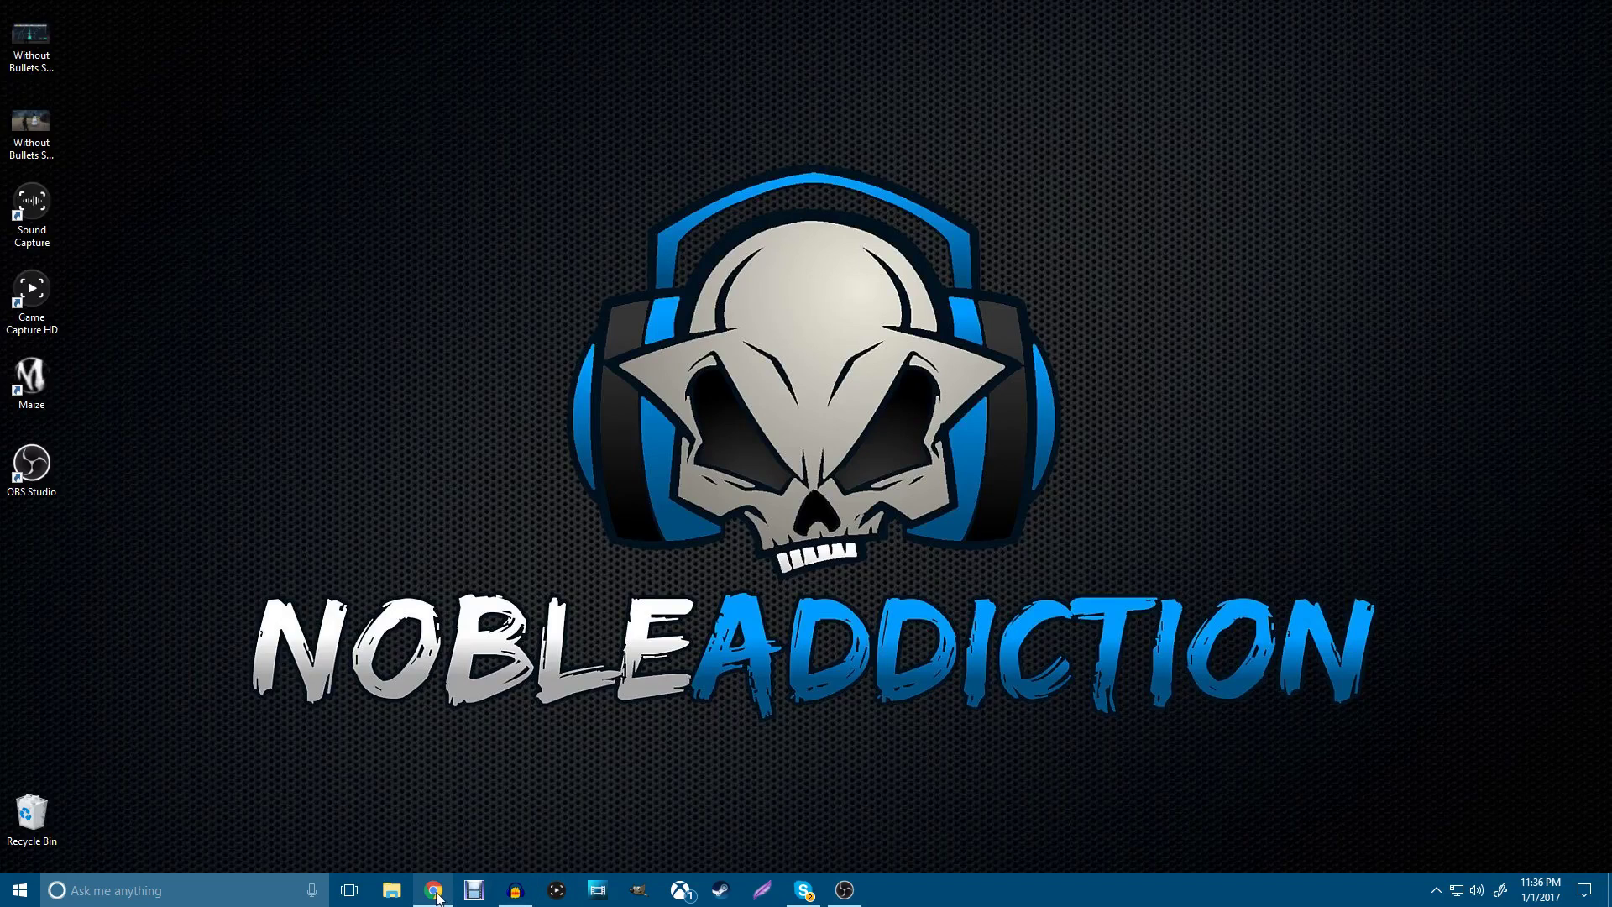
mouse_move(436, 896)
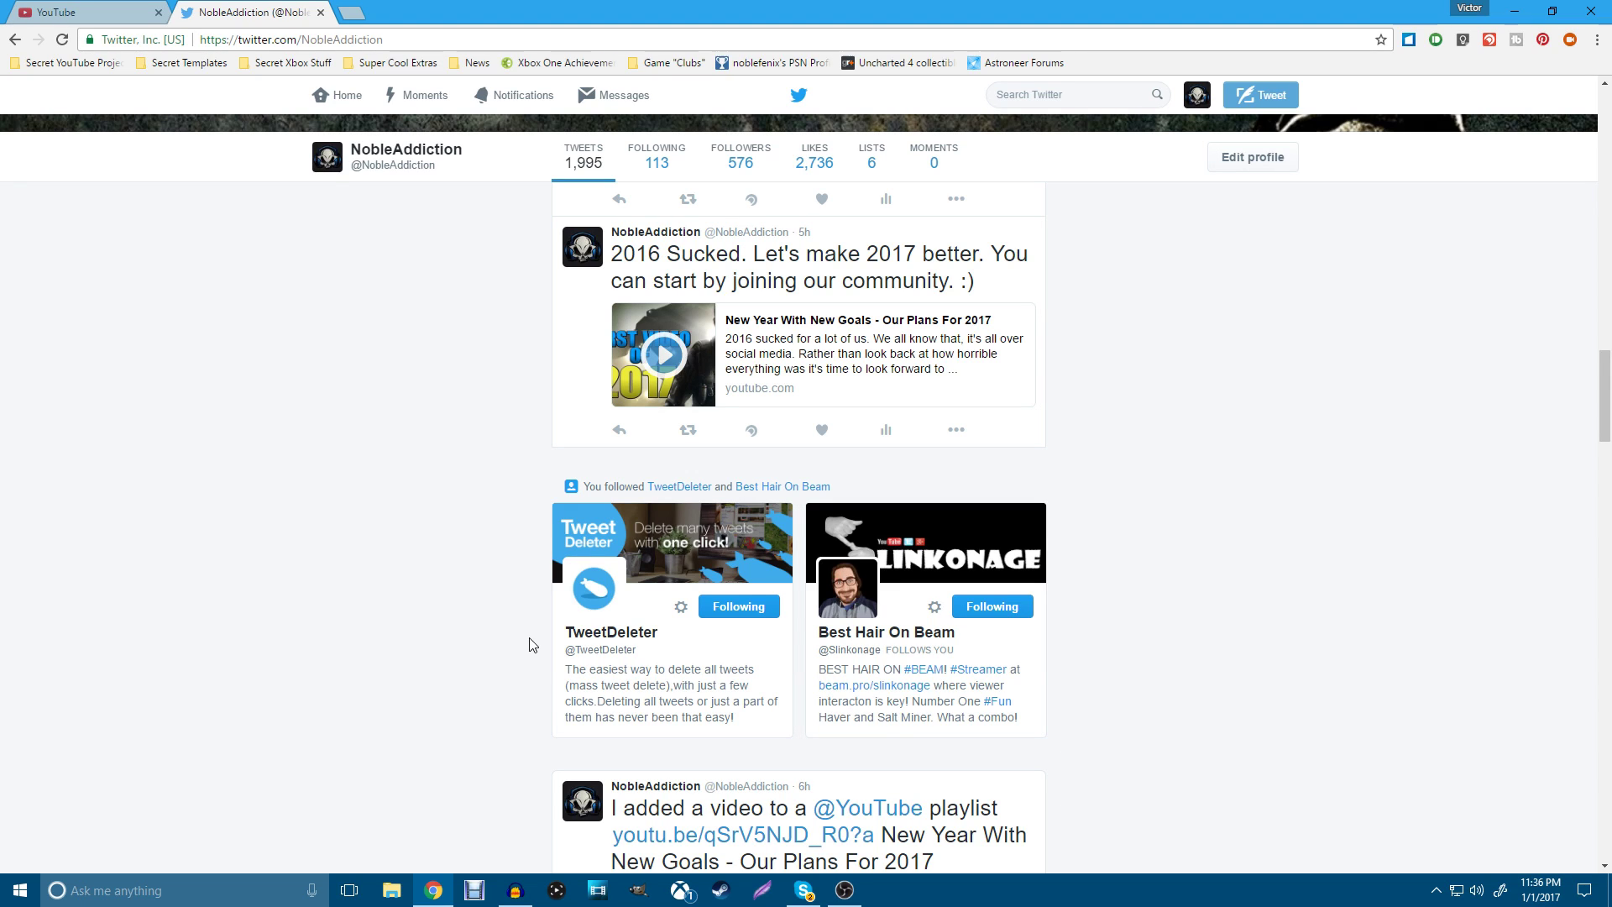
scroll(529, 645, down, 13)
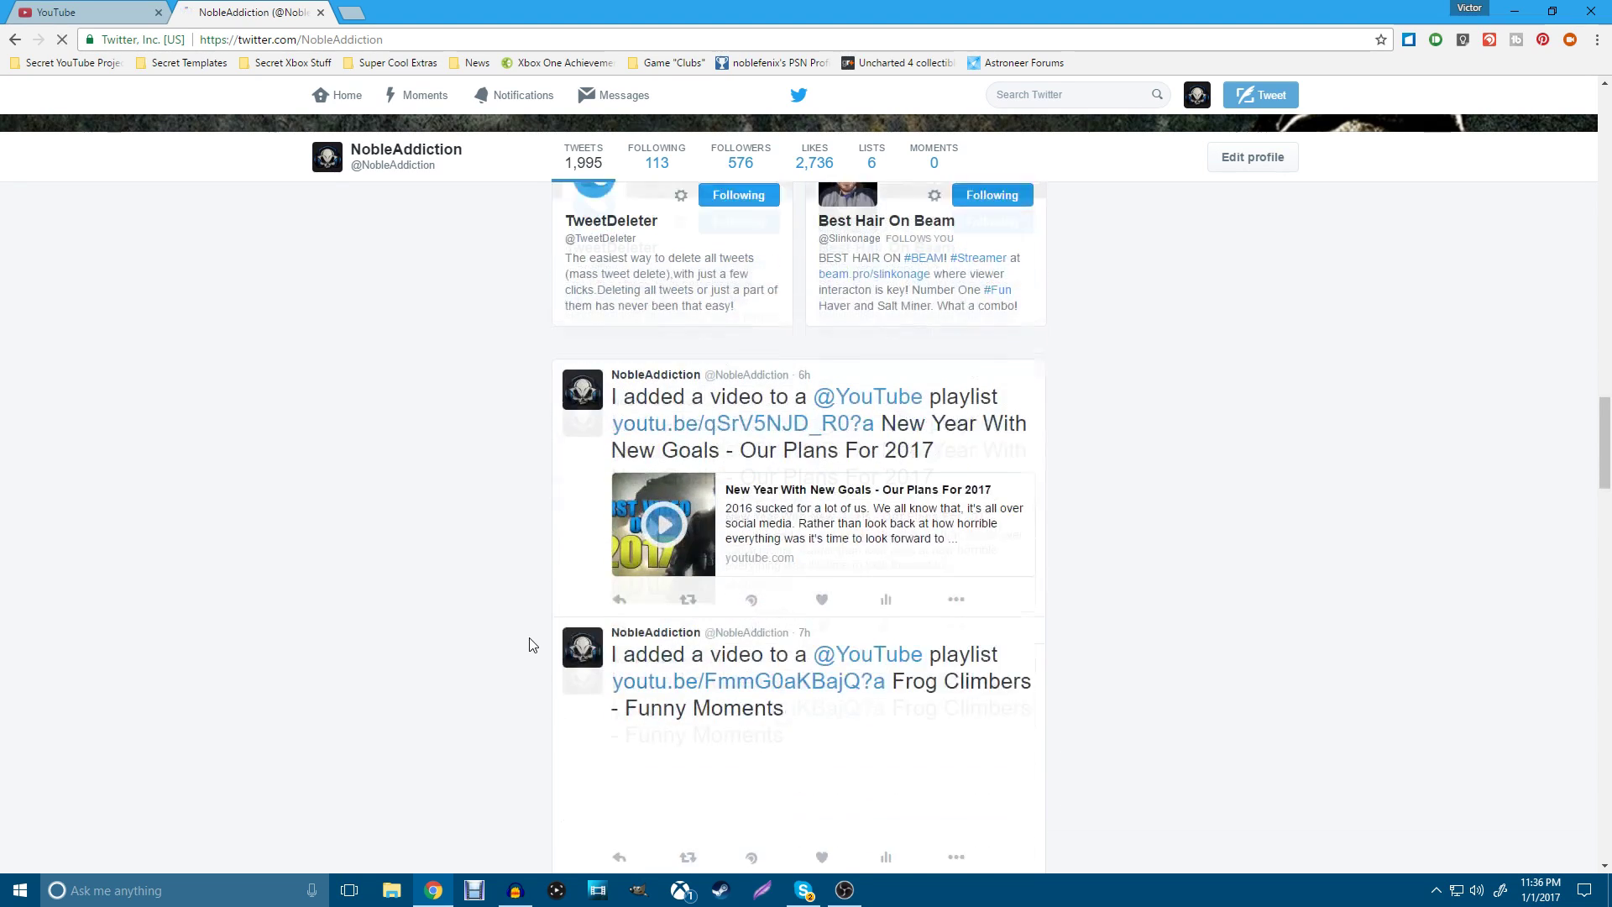
scroll(529, 645, down, 15)
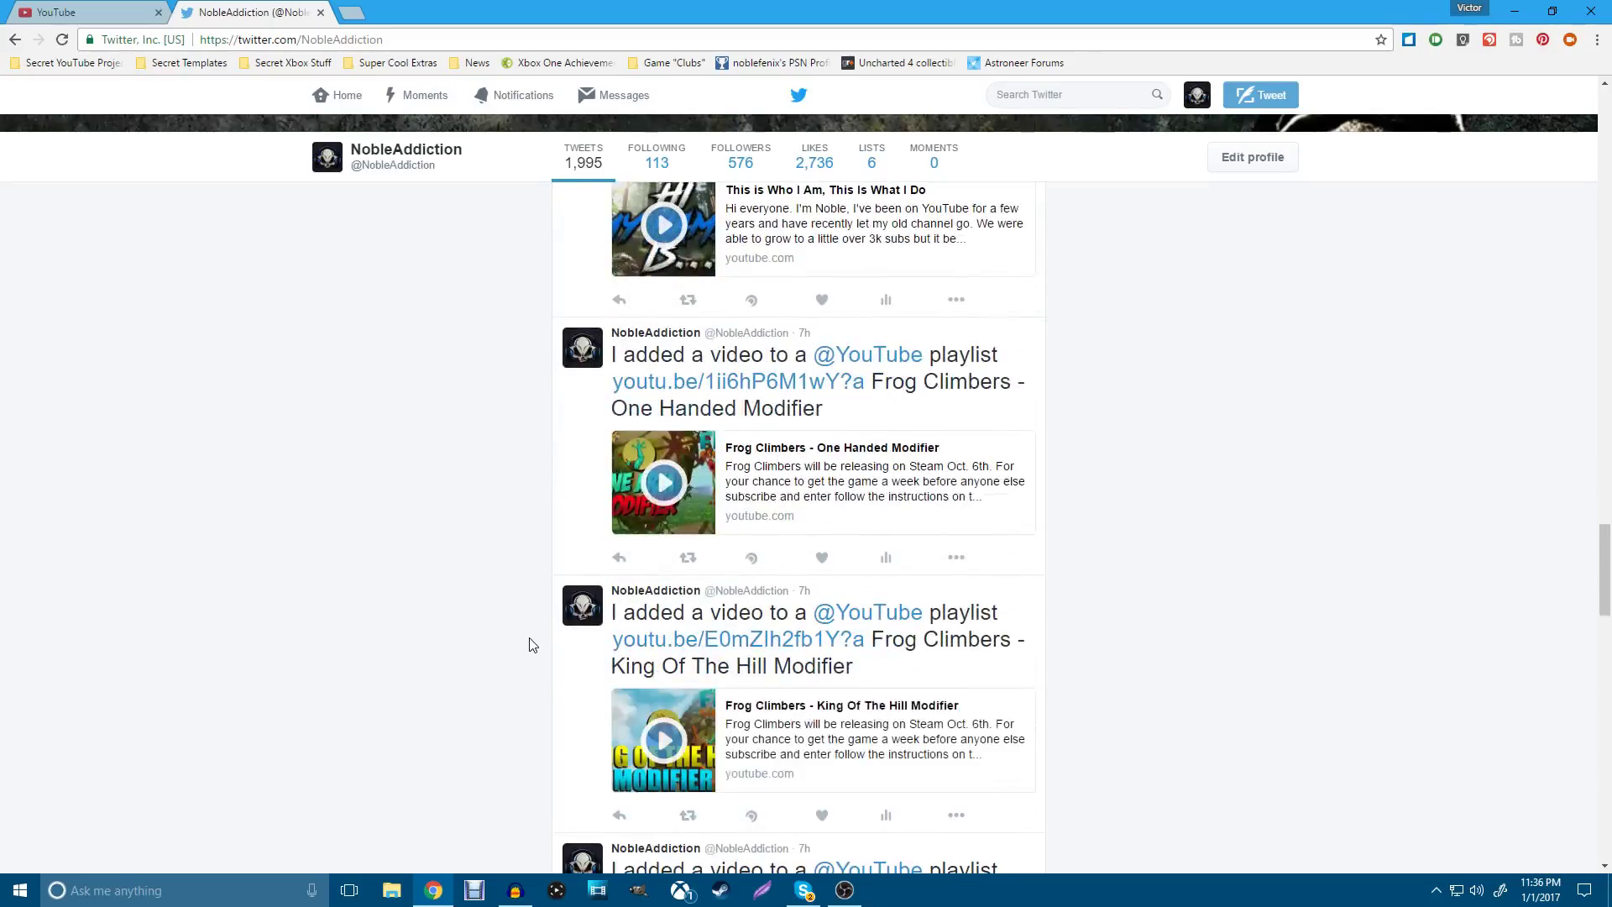
scroll(529, 644, down, 10)
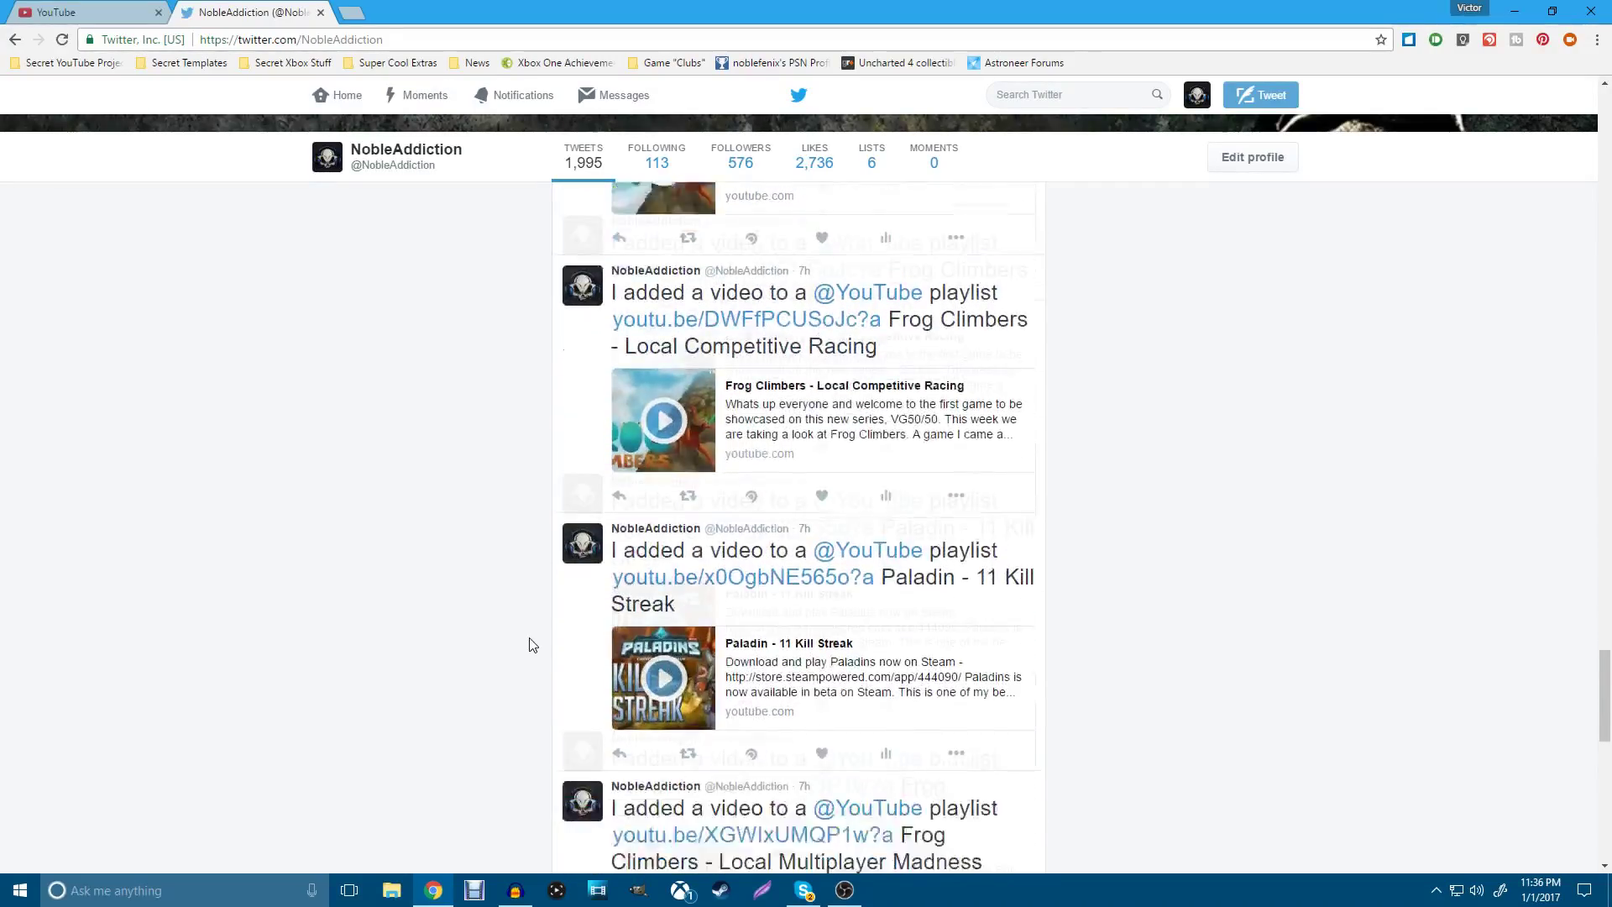
scroll(529, 645, down, 10)
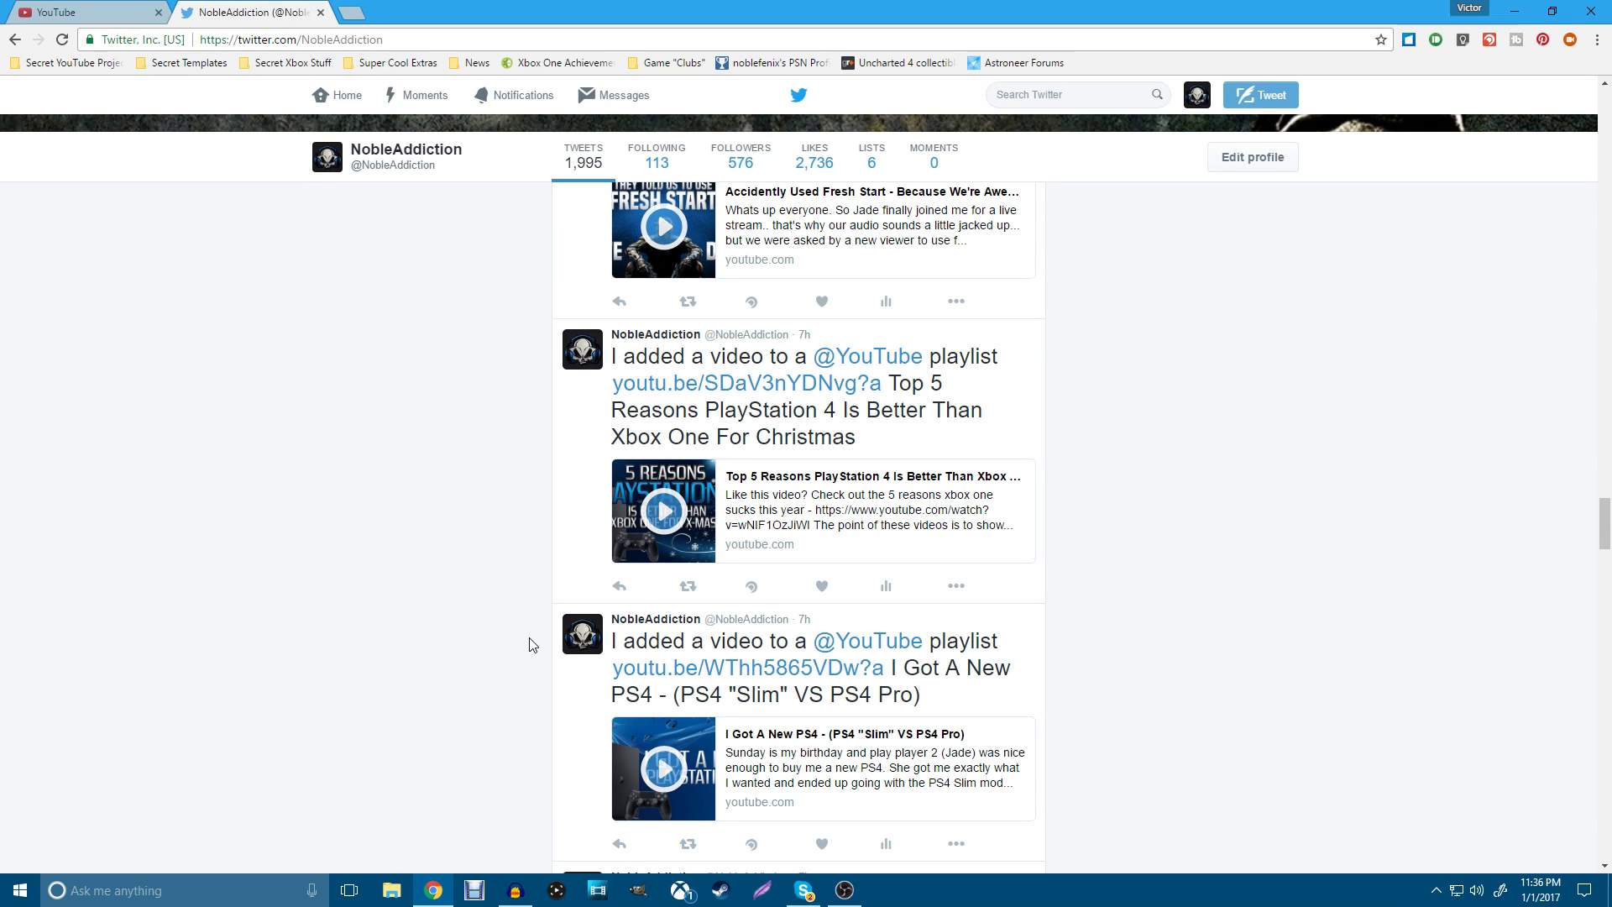
Step: Uncheck 'Add video to public playlist' in YouTube's Connected accounts, then return to Twitter
click(112, 18)
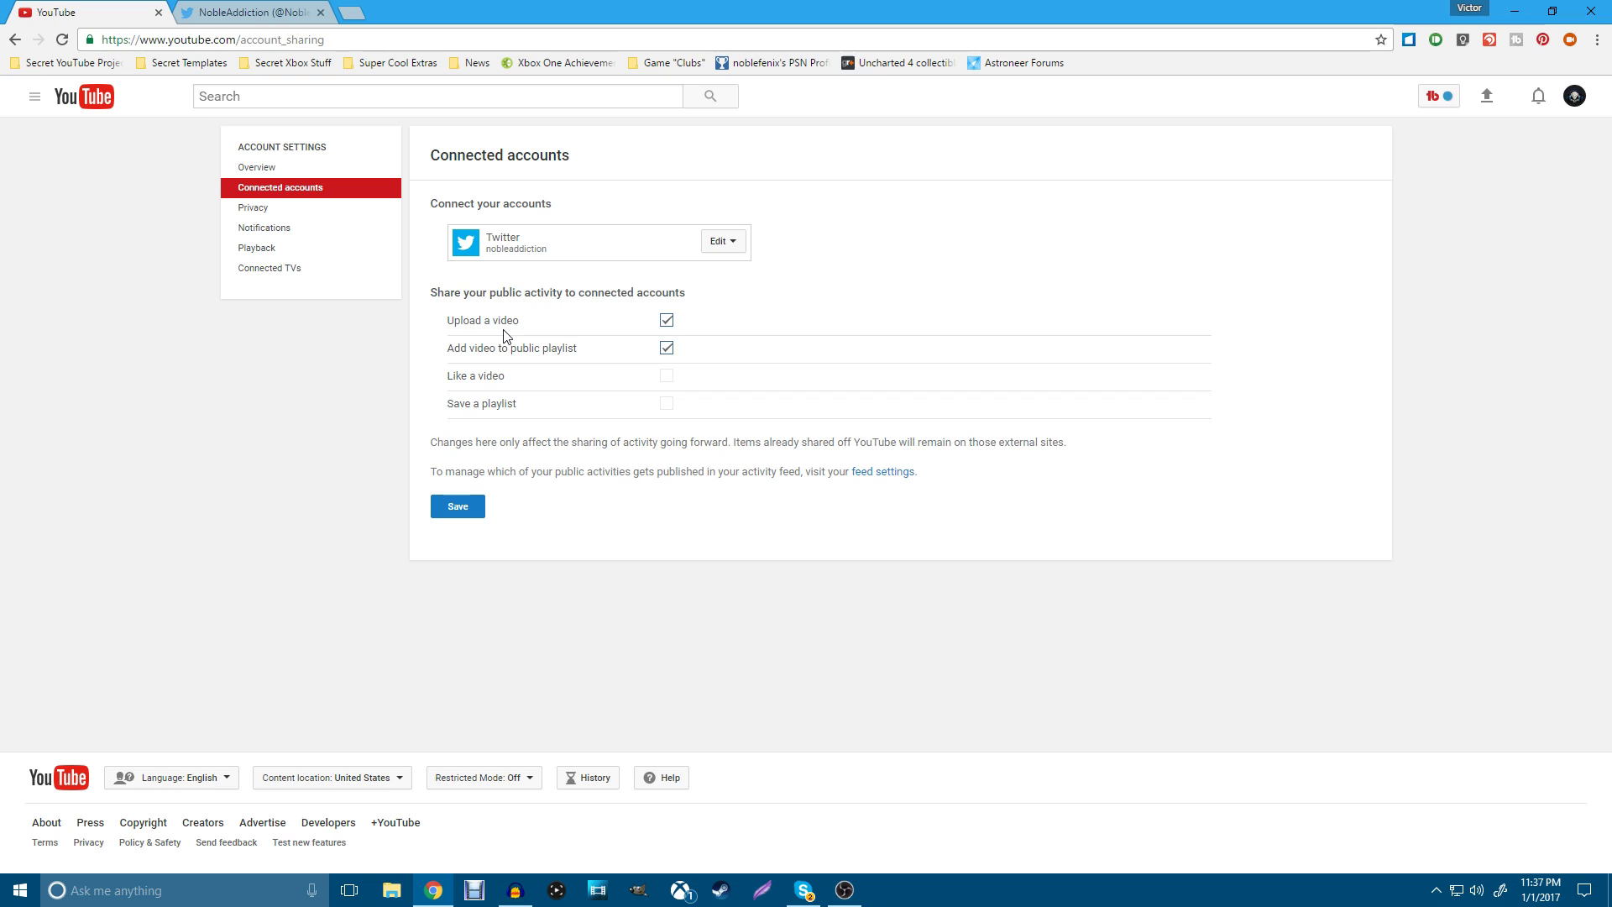
click(669, 351)
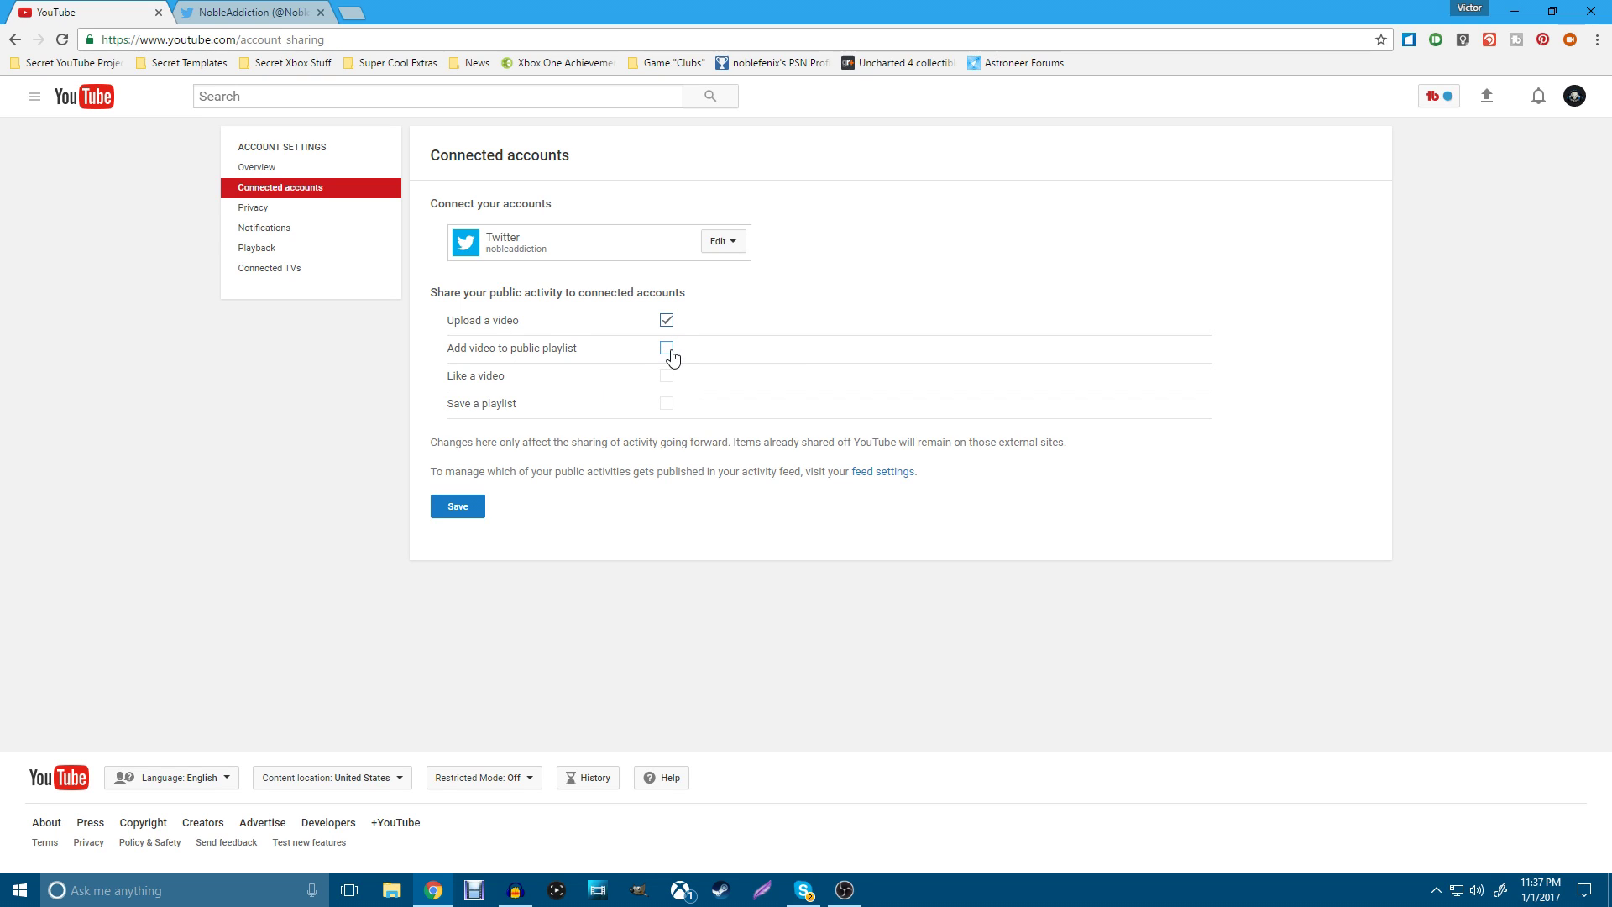
click(235, 12)
Step: Scroll back to the top of the profile's 1,995 tweets, then open a new start.me tab
scroll(400, 414, up, 20)
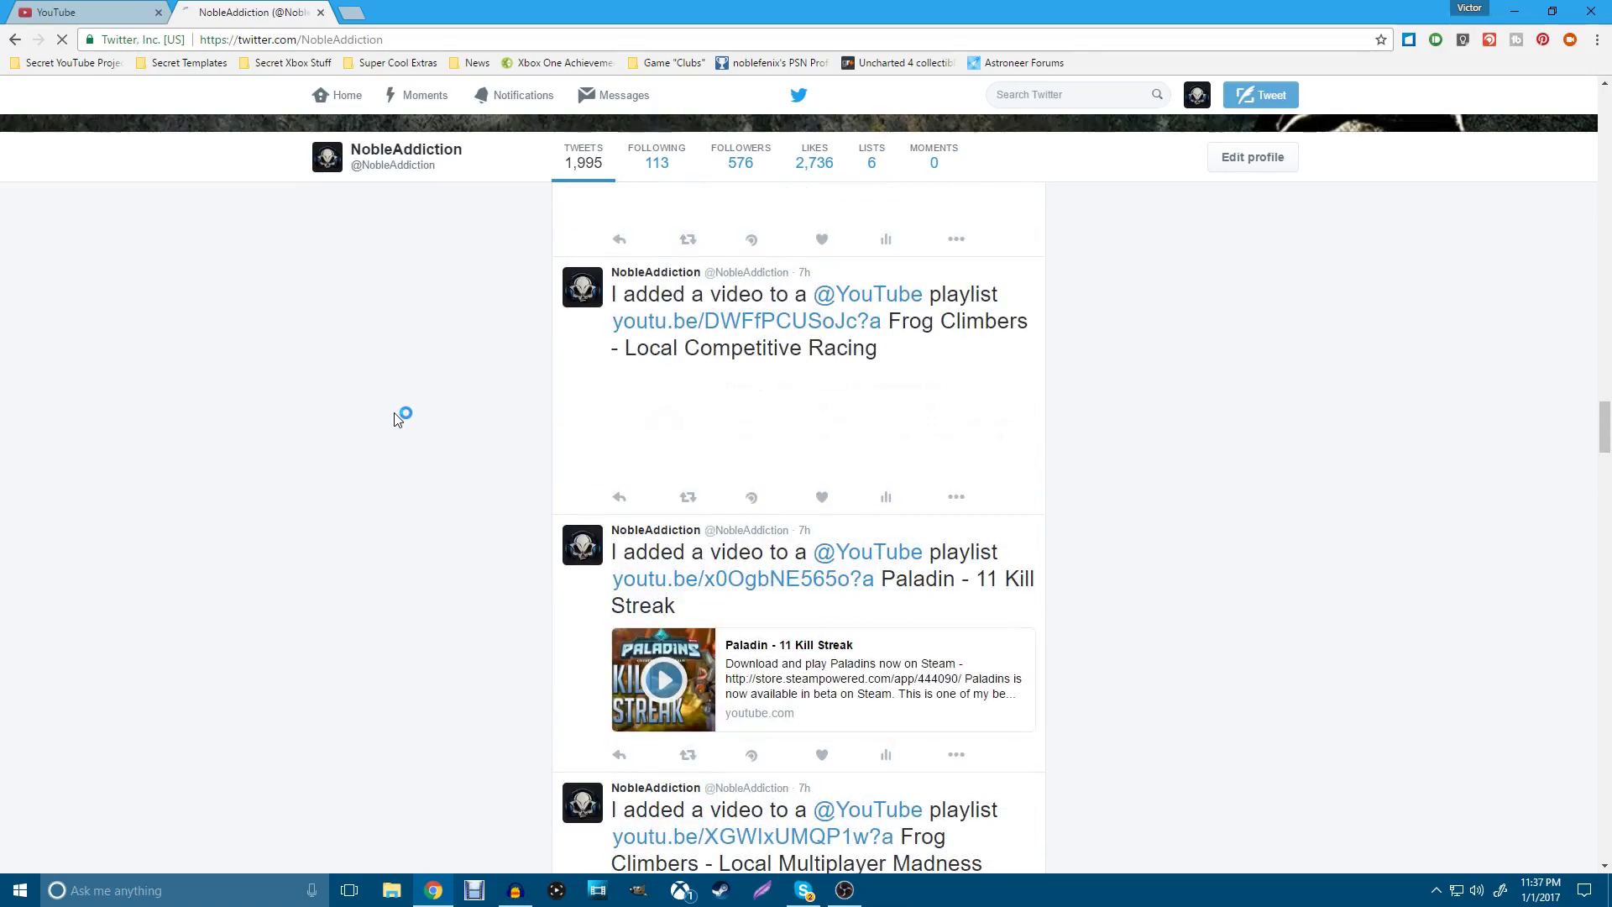
scroll(400, 416, up, 20)
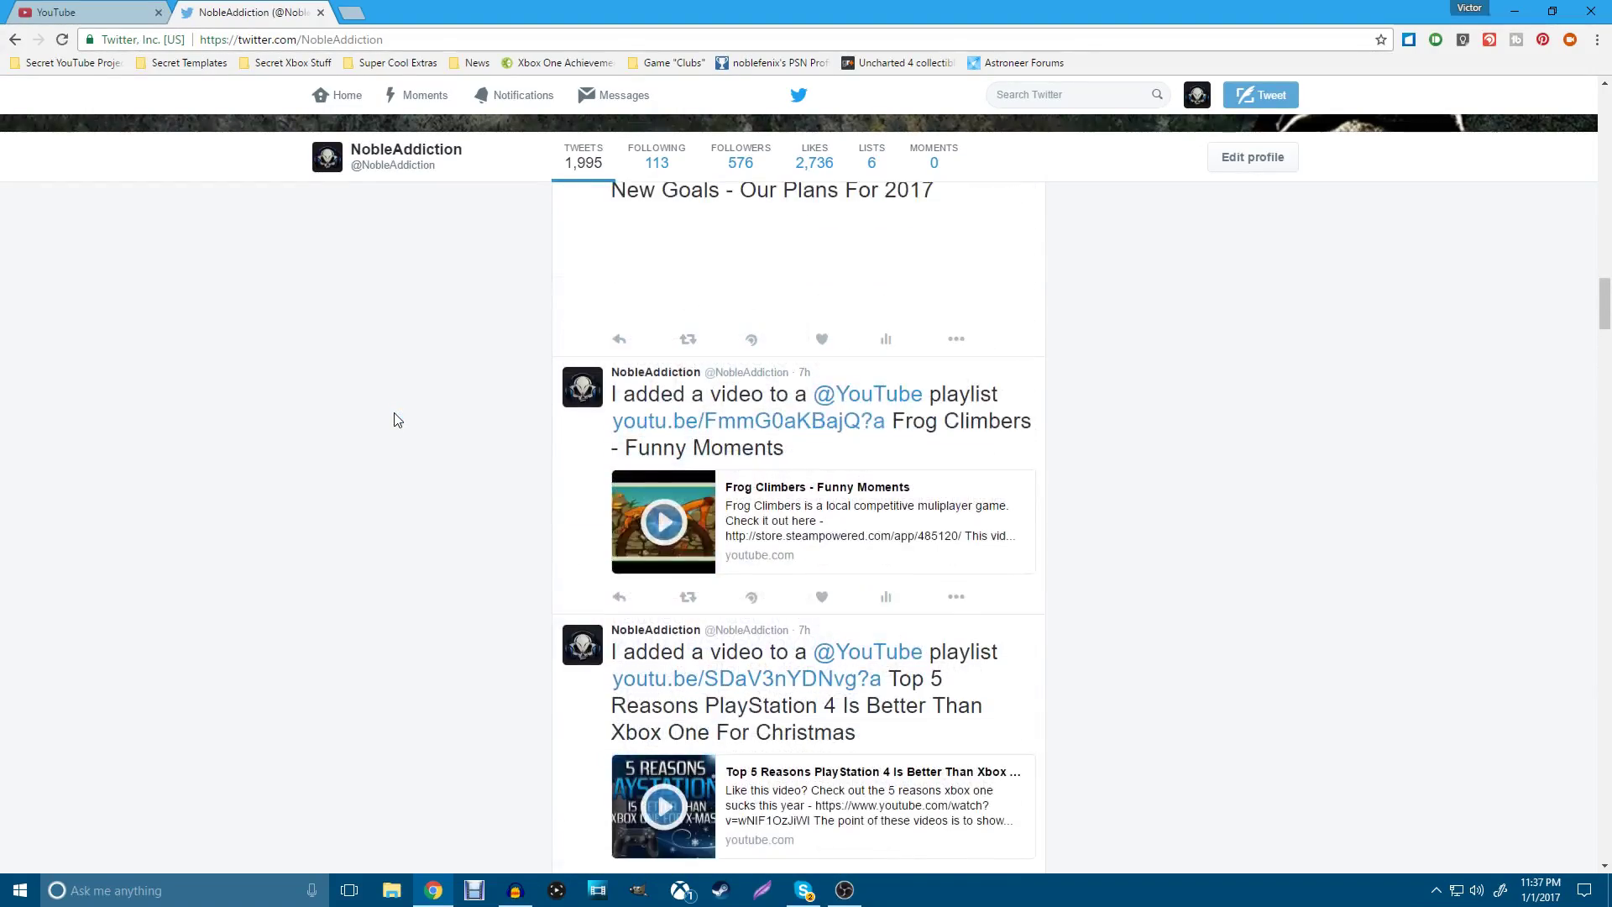
scroll(398, 420, up, 15)
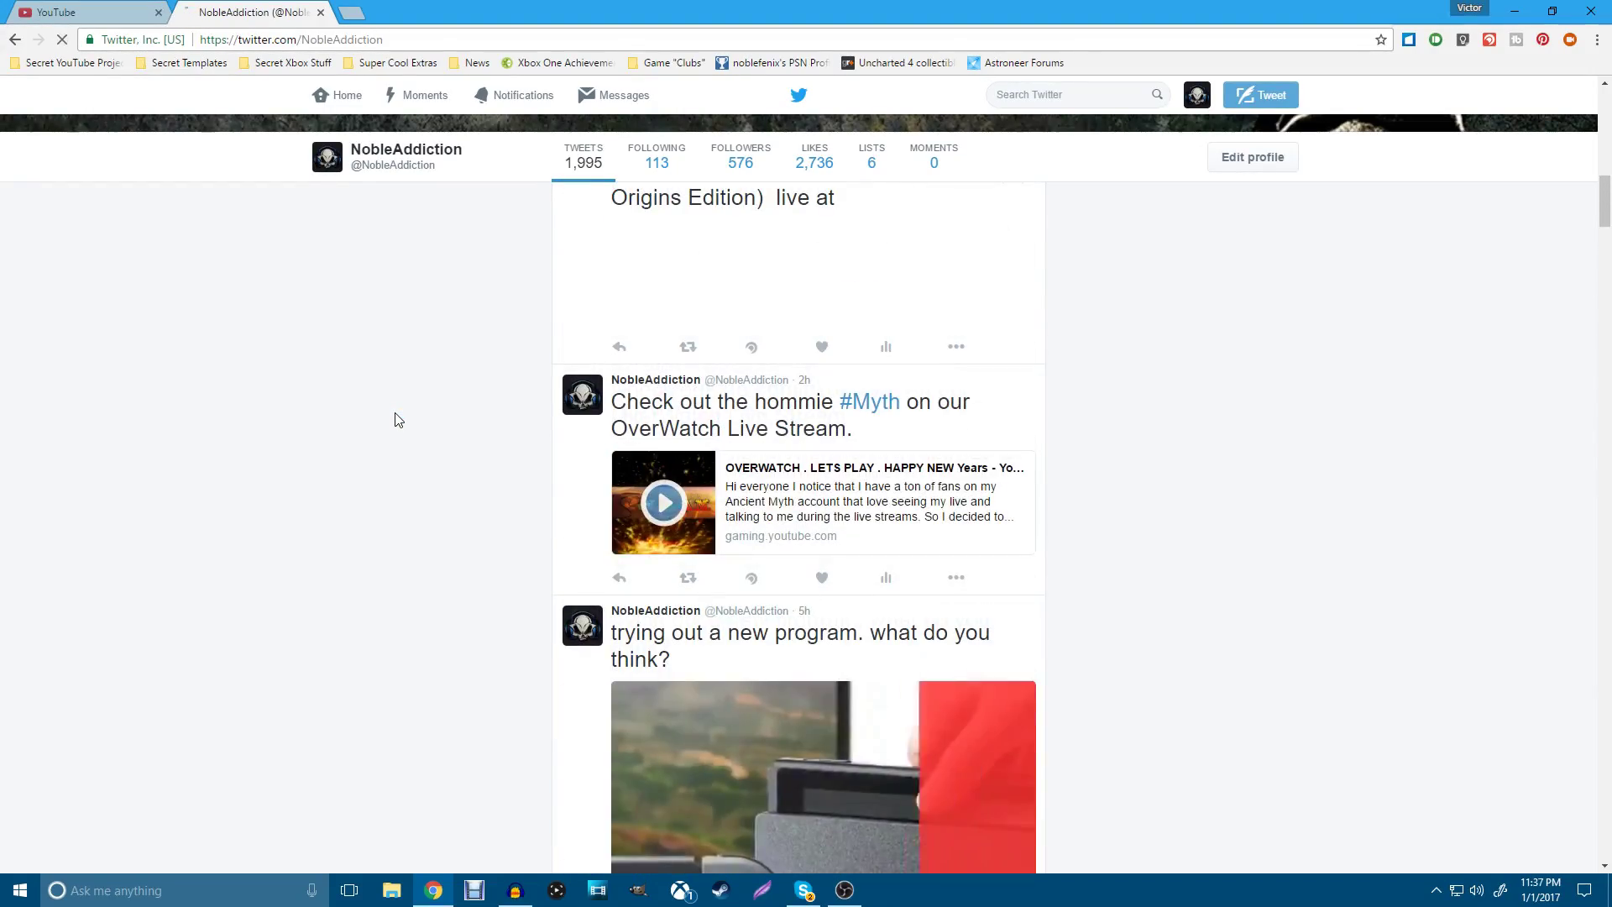
scroll(398, 419, up, 10)
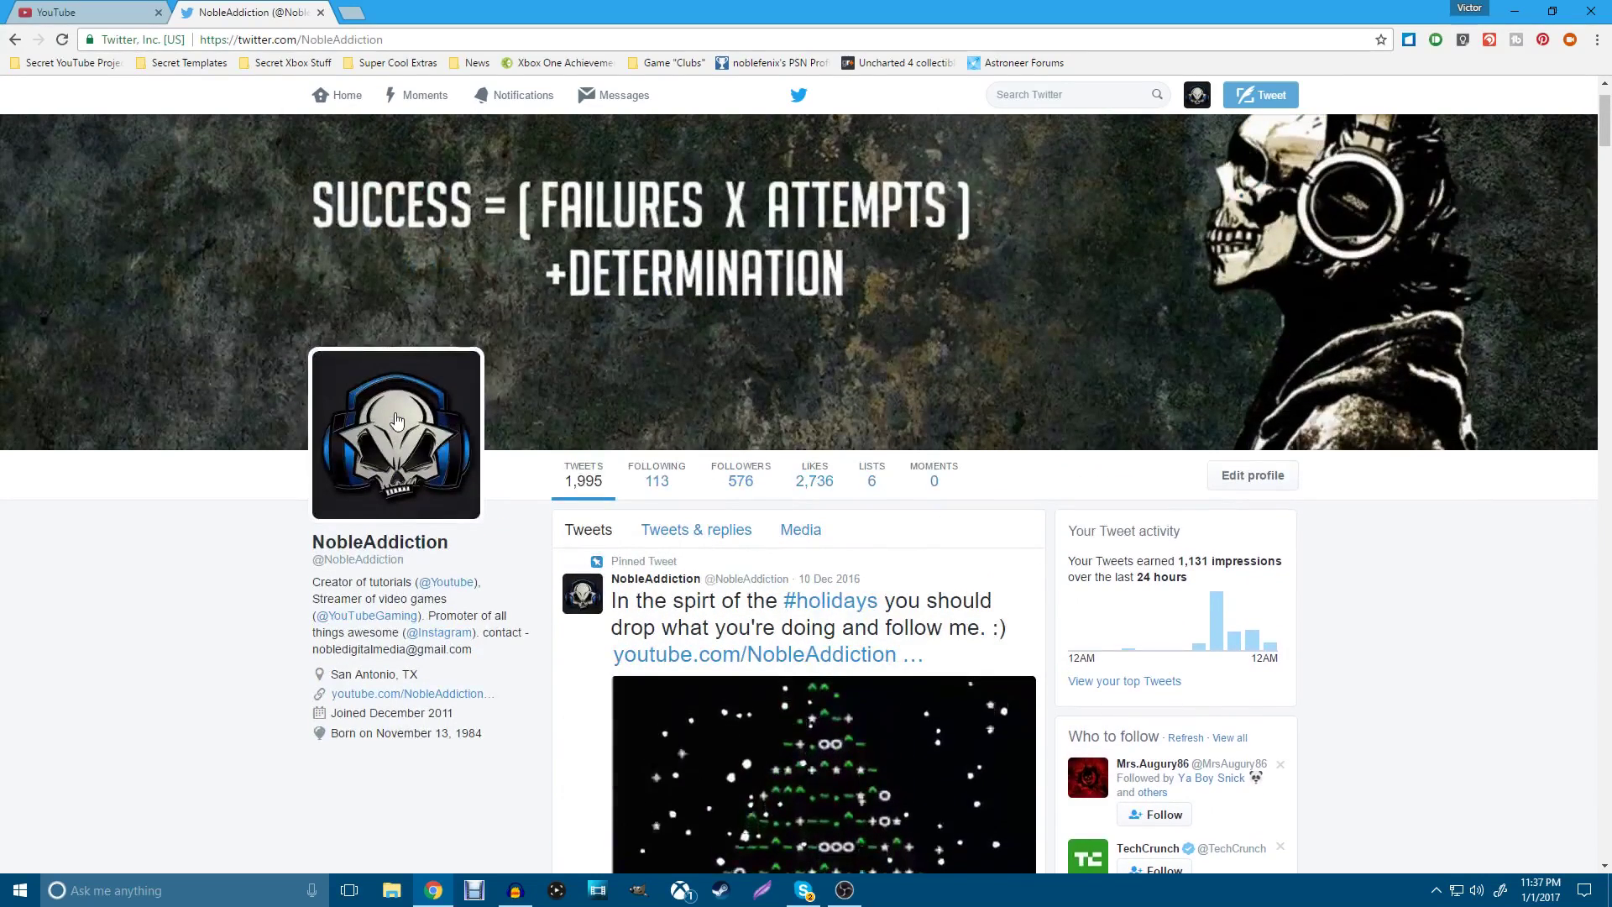
scroll(398, 420, up, 1)
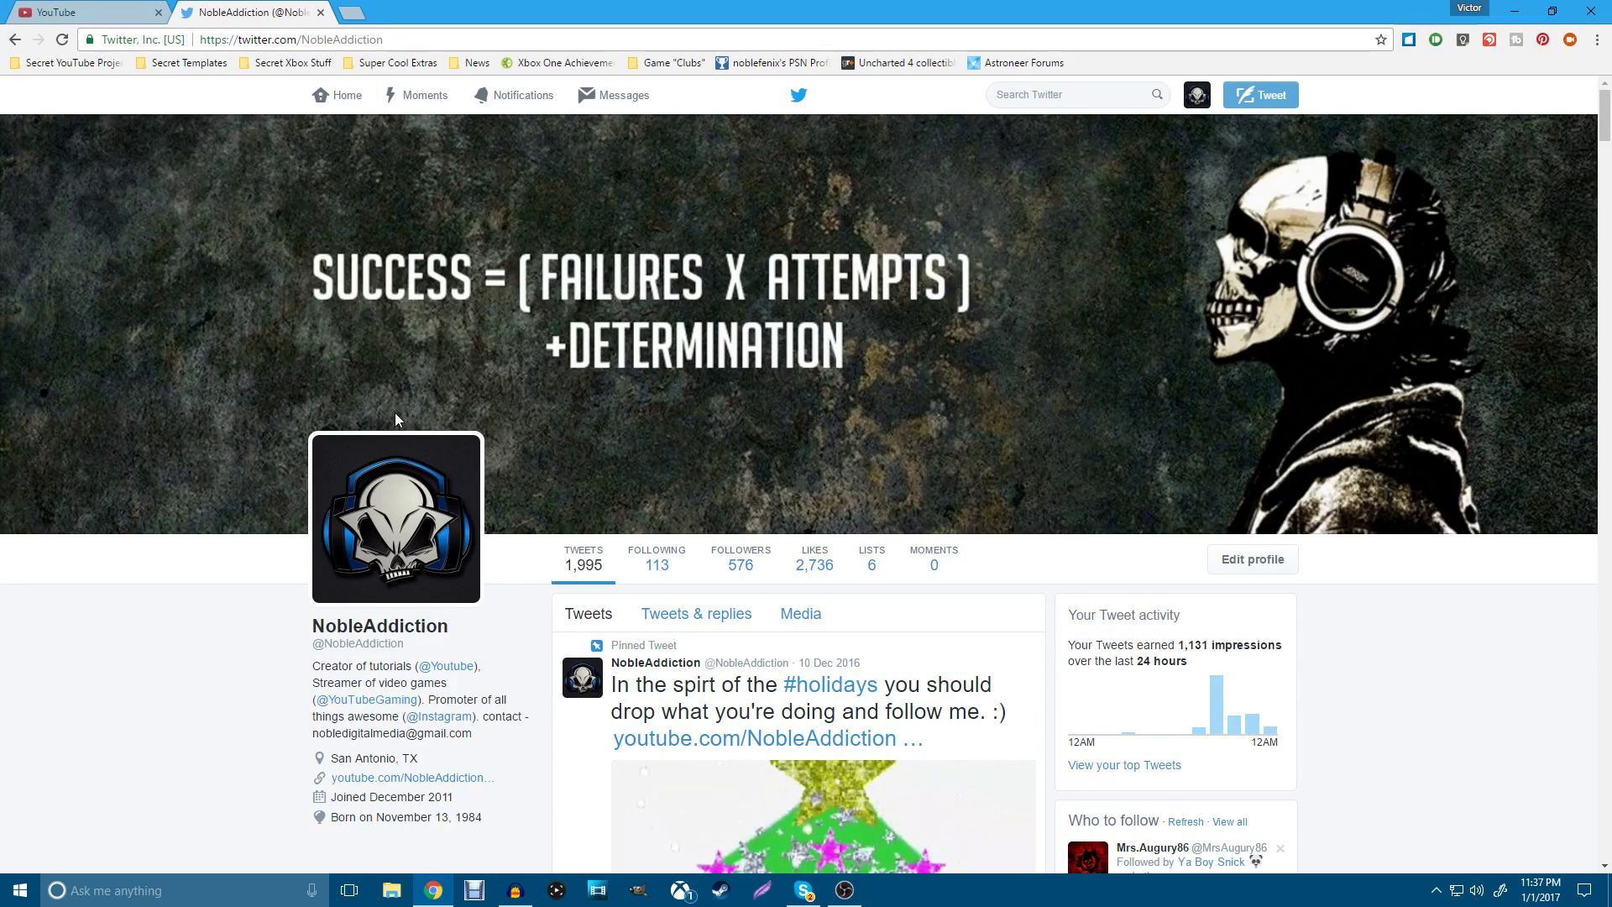
click(364, 19)
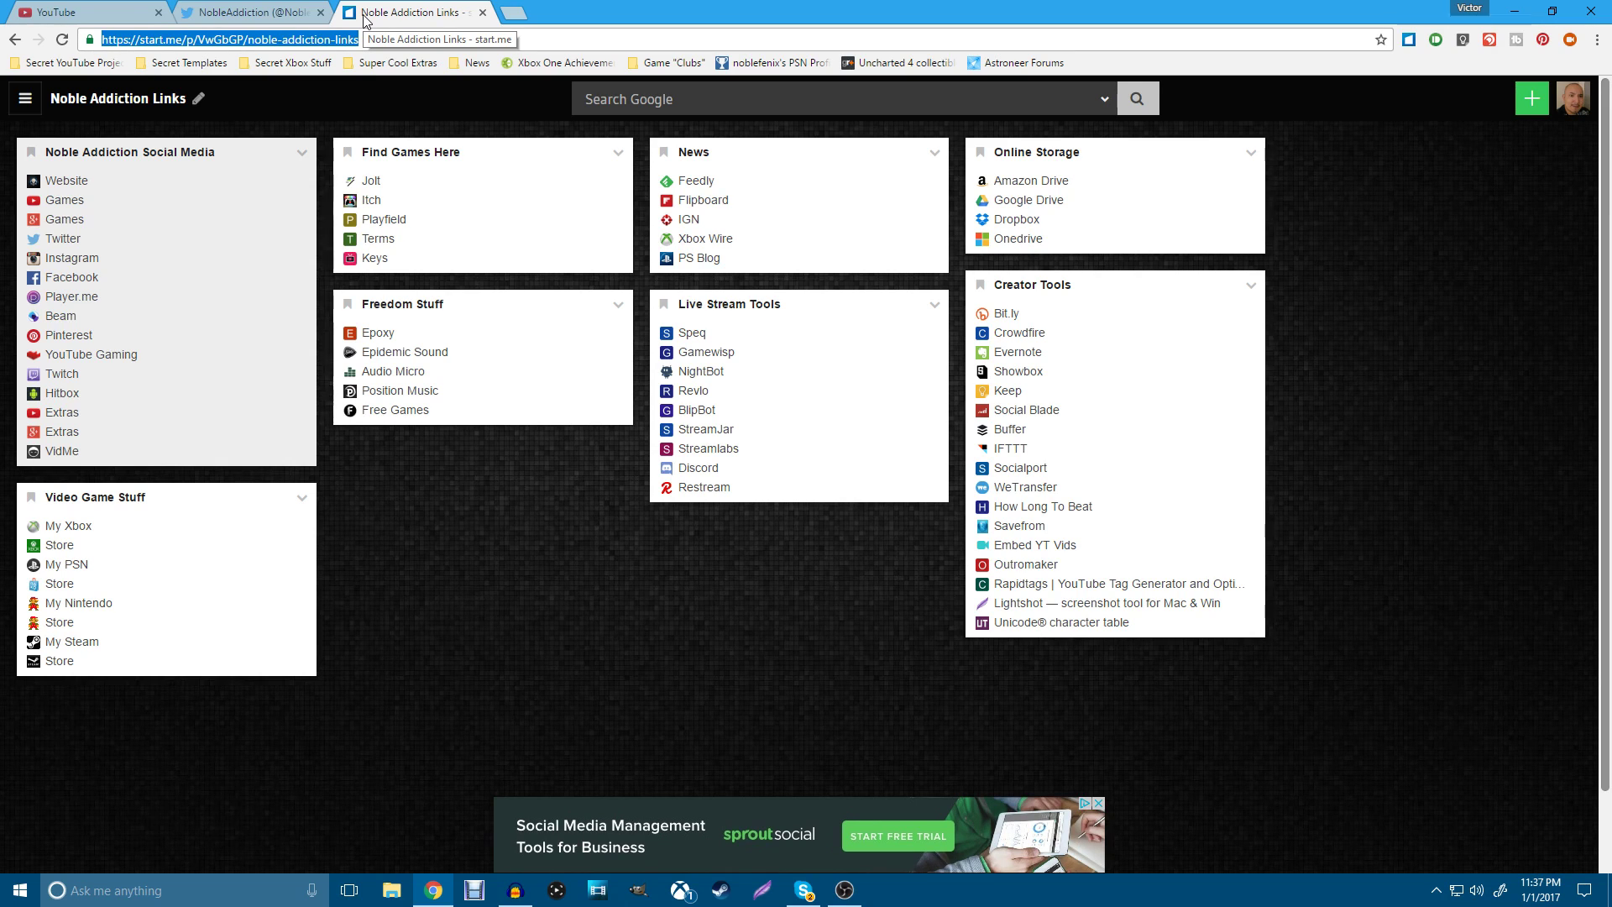
Step: Load tweetdelete.net in the start.me tab by typing 'tweet' in the address bar
key(ctrl+shift+Tab)
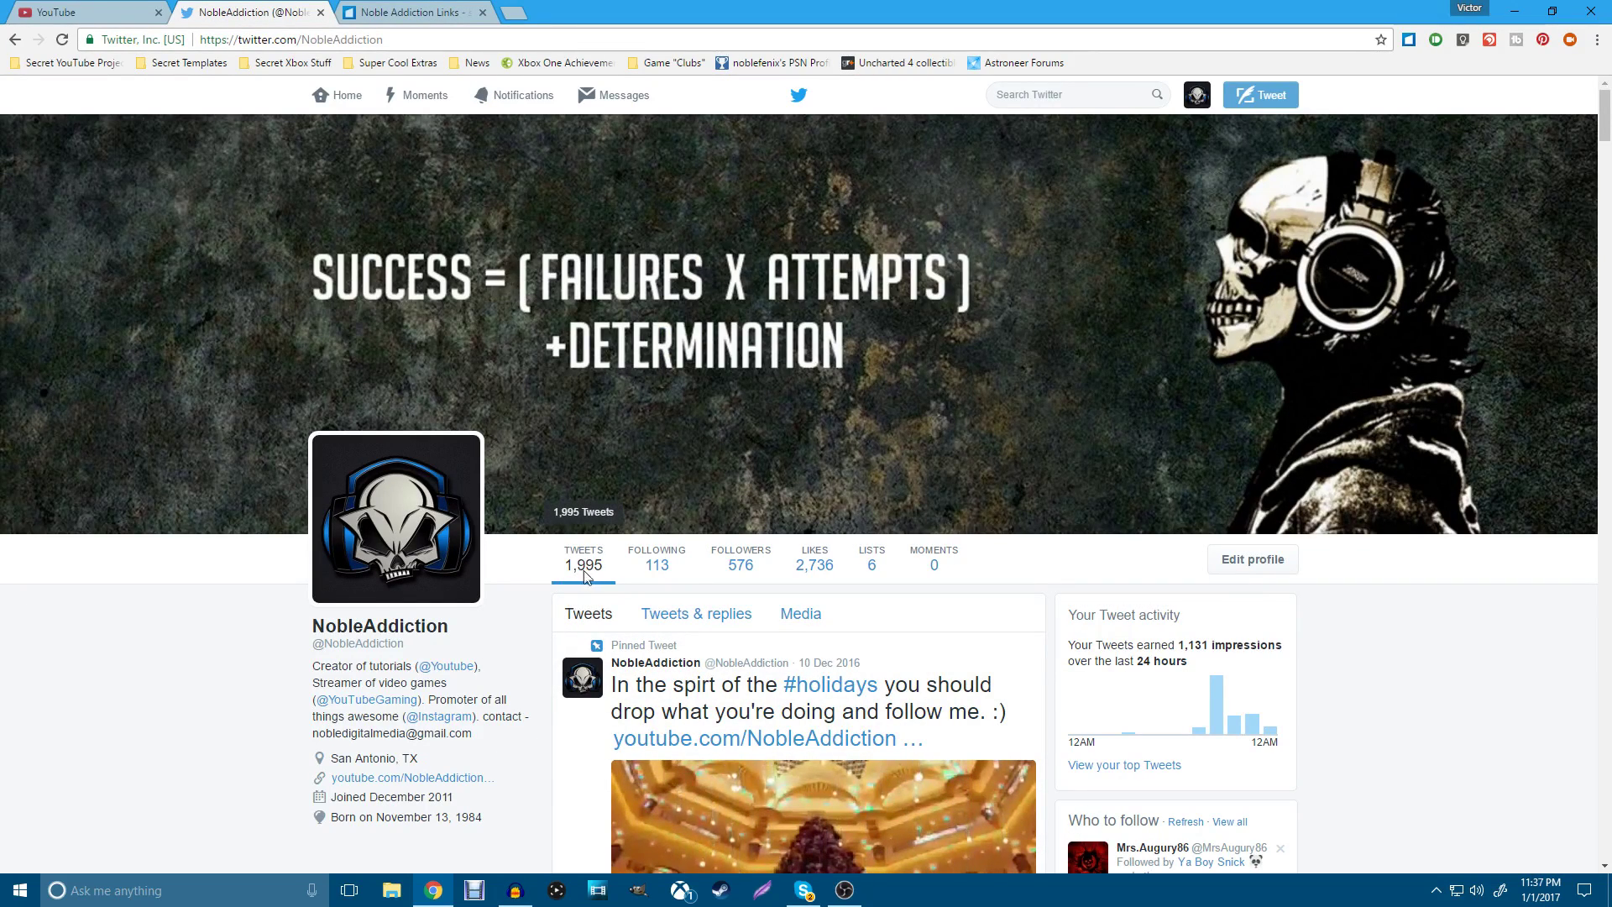
click(416, 14)
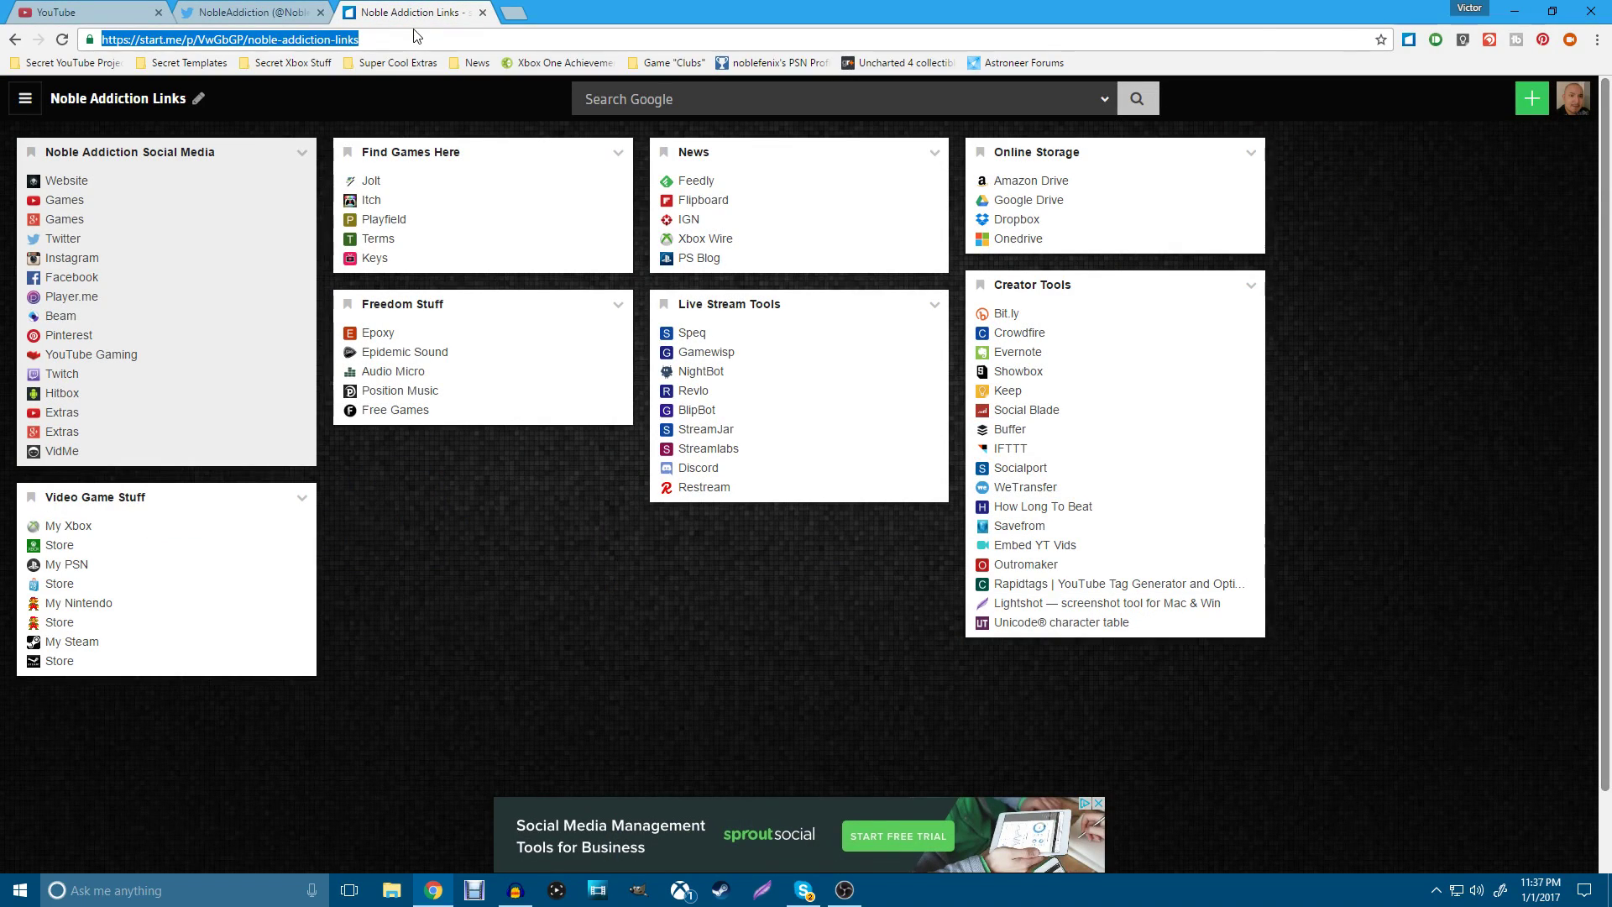
text(tweet)
key(Return)
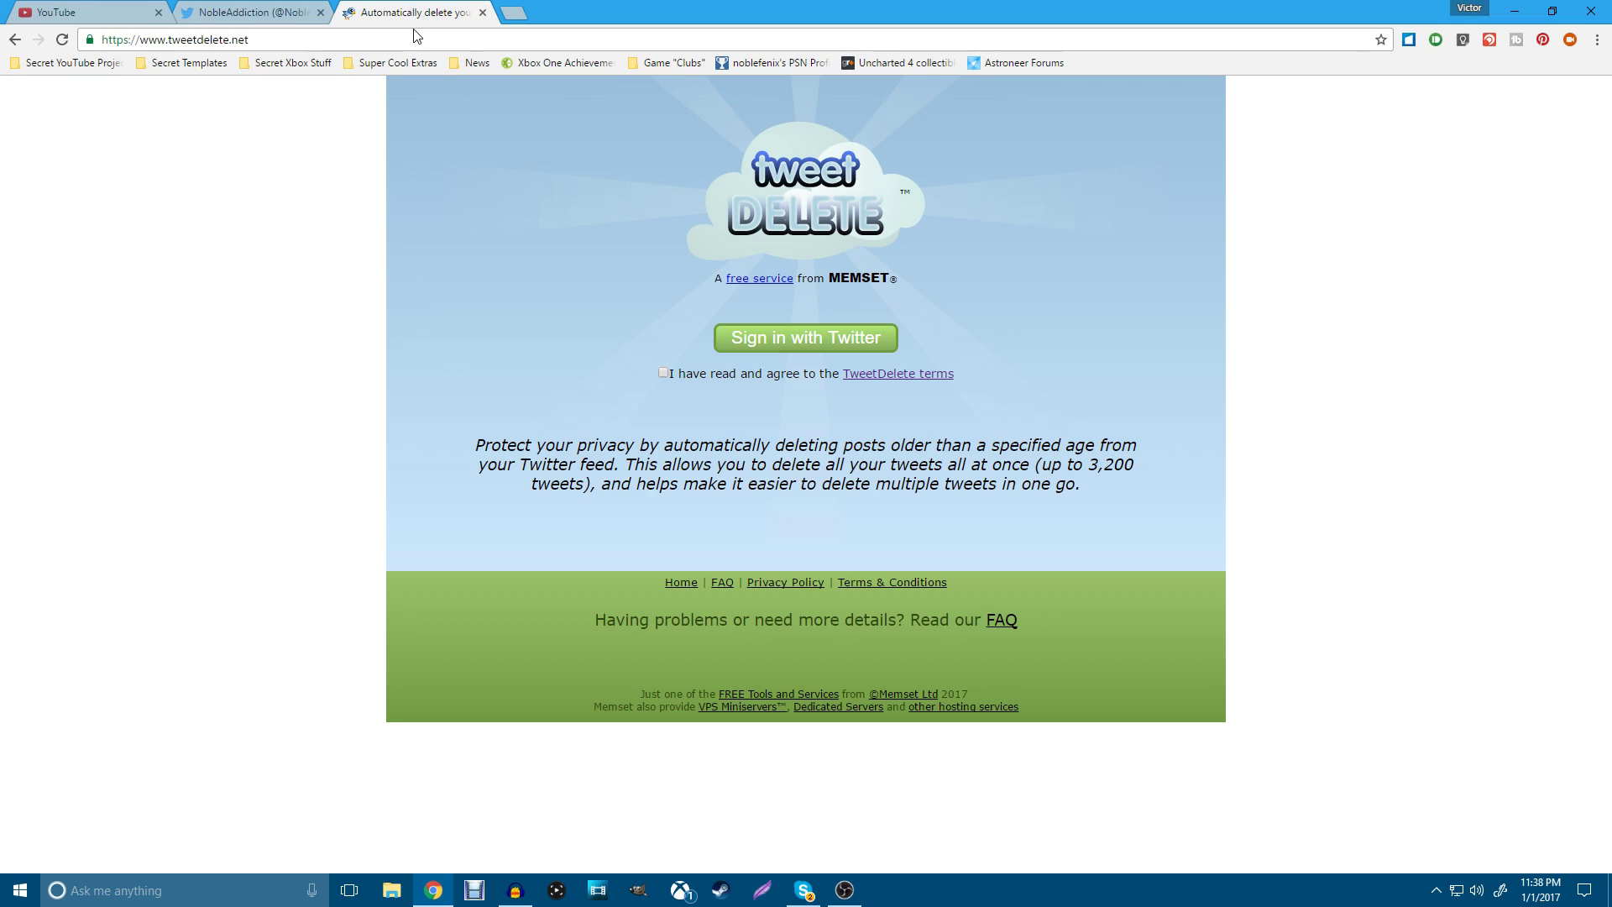
Step: Read the TweetDelete terms and conditions, then tick the 'I have read and agree' checkbox
click(881, 379)
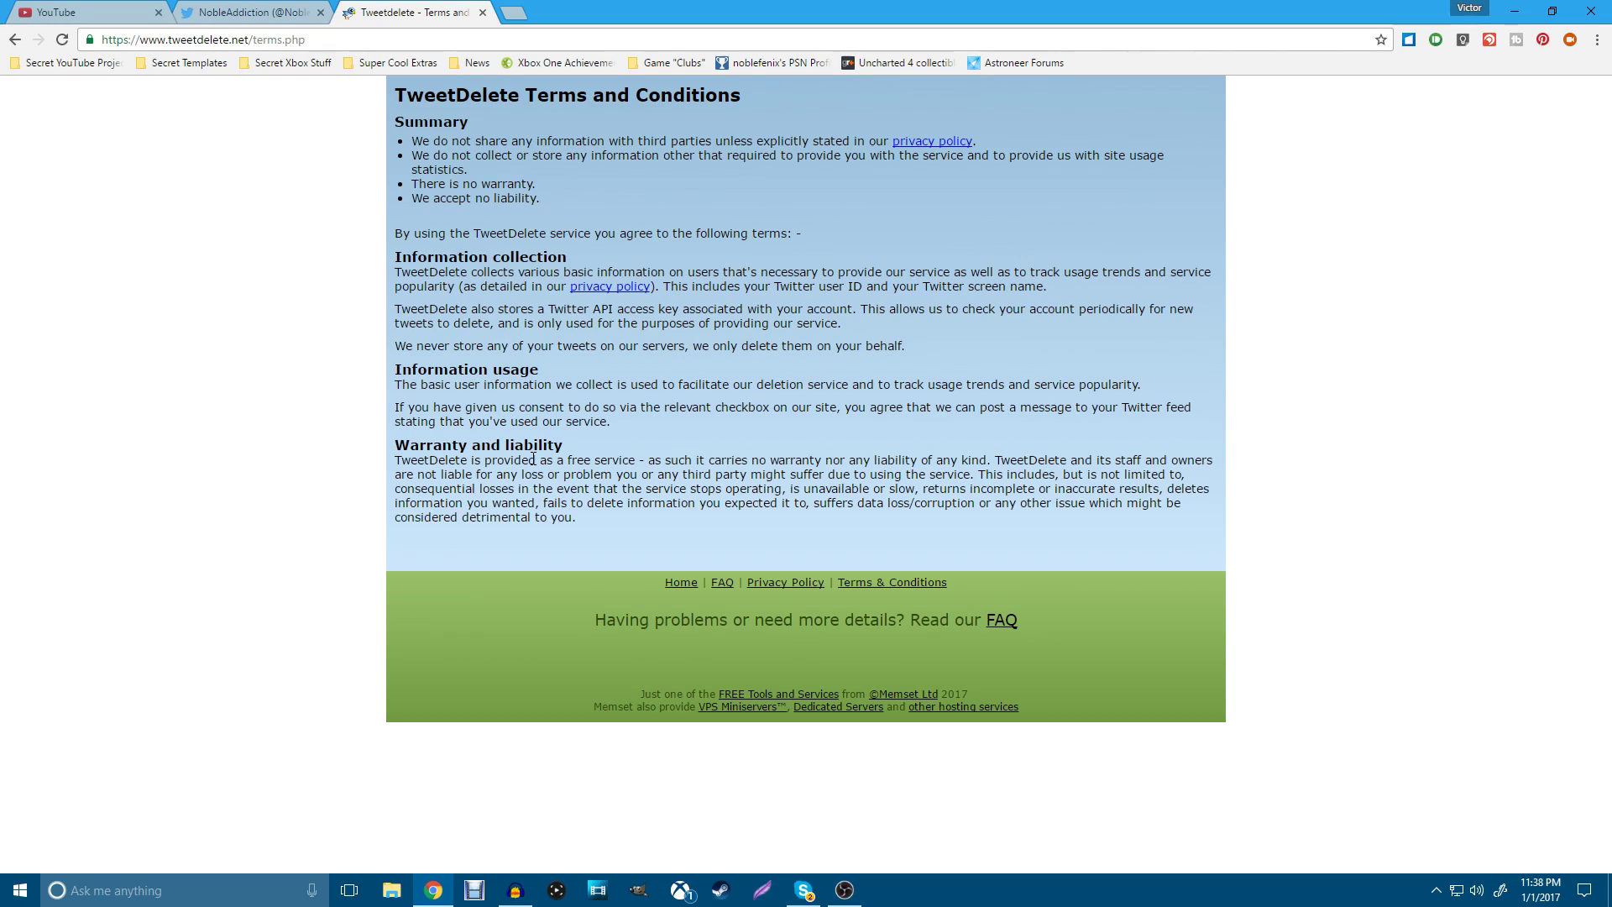
click(16, 44)
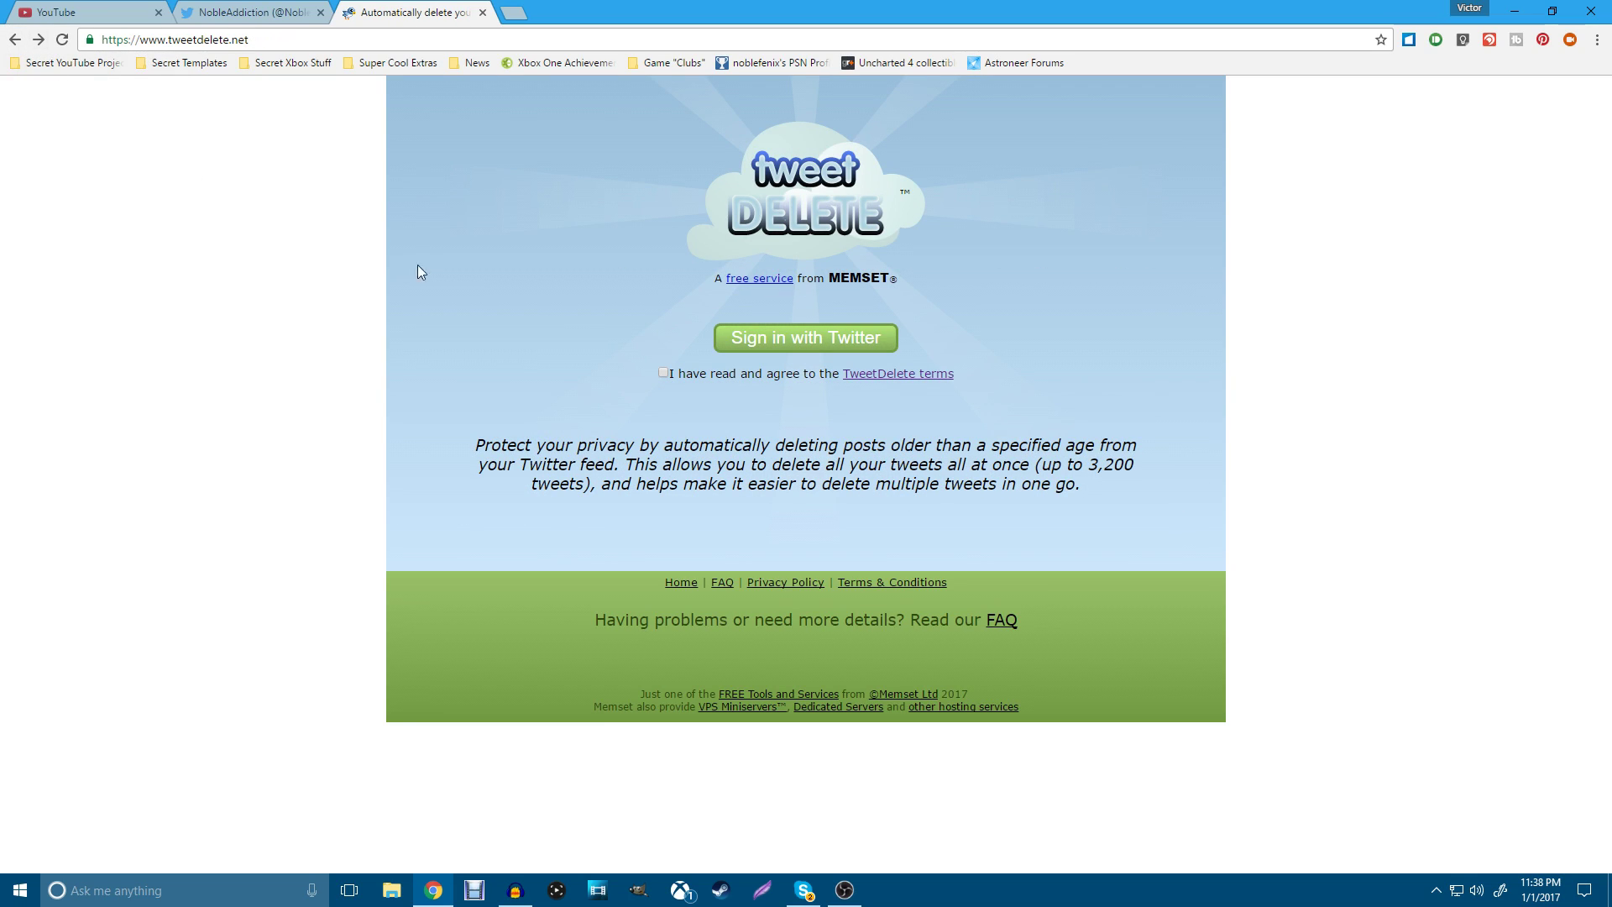
click(663, 375)
Step: Sign in with Twitter and authorize tweetdelete.net to use the account
click(818, 339)
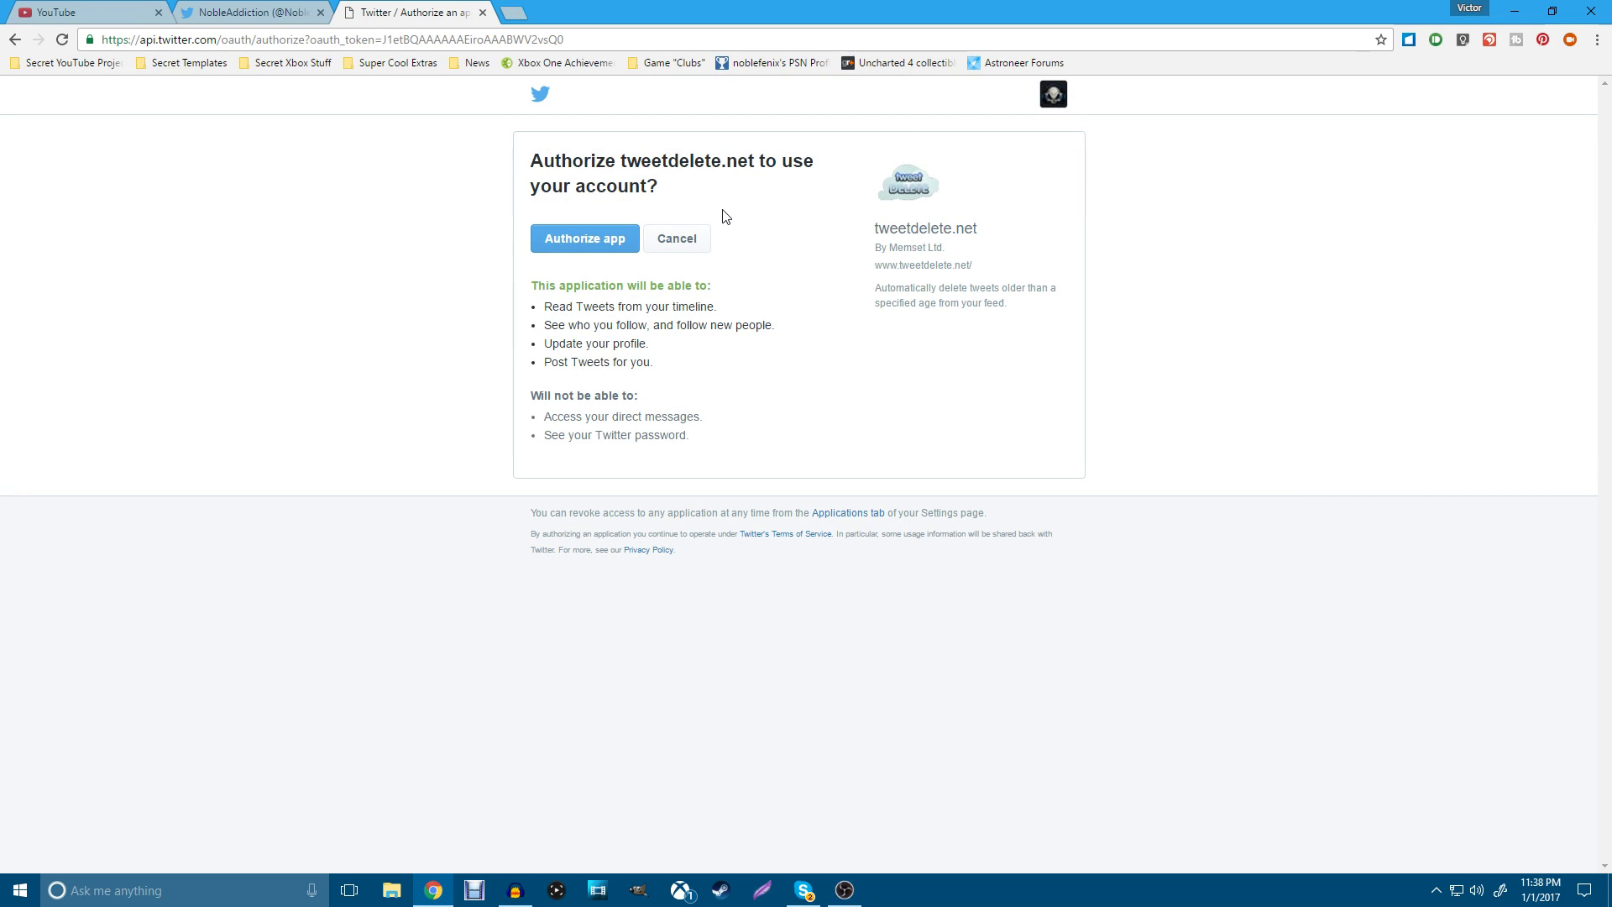
click(603, 237)
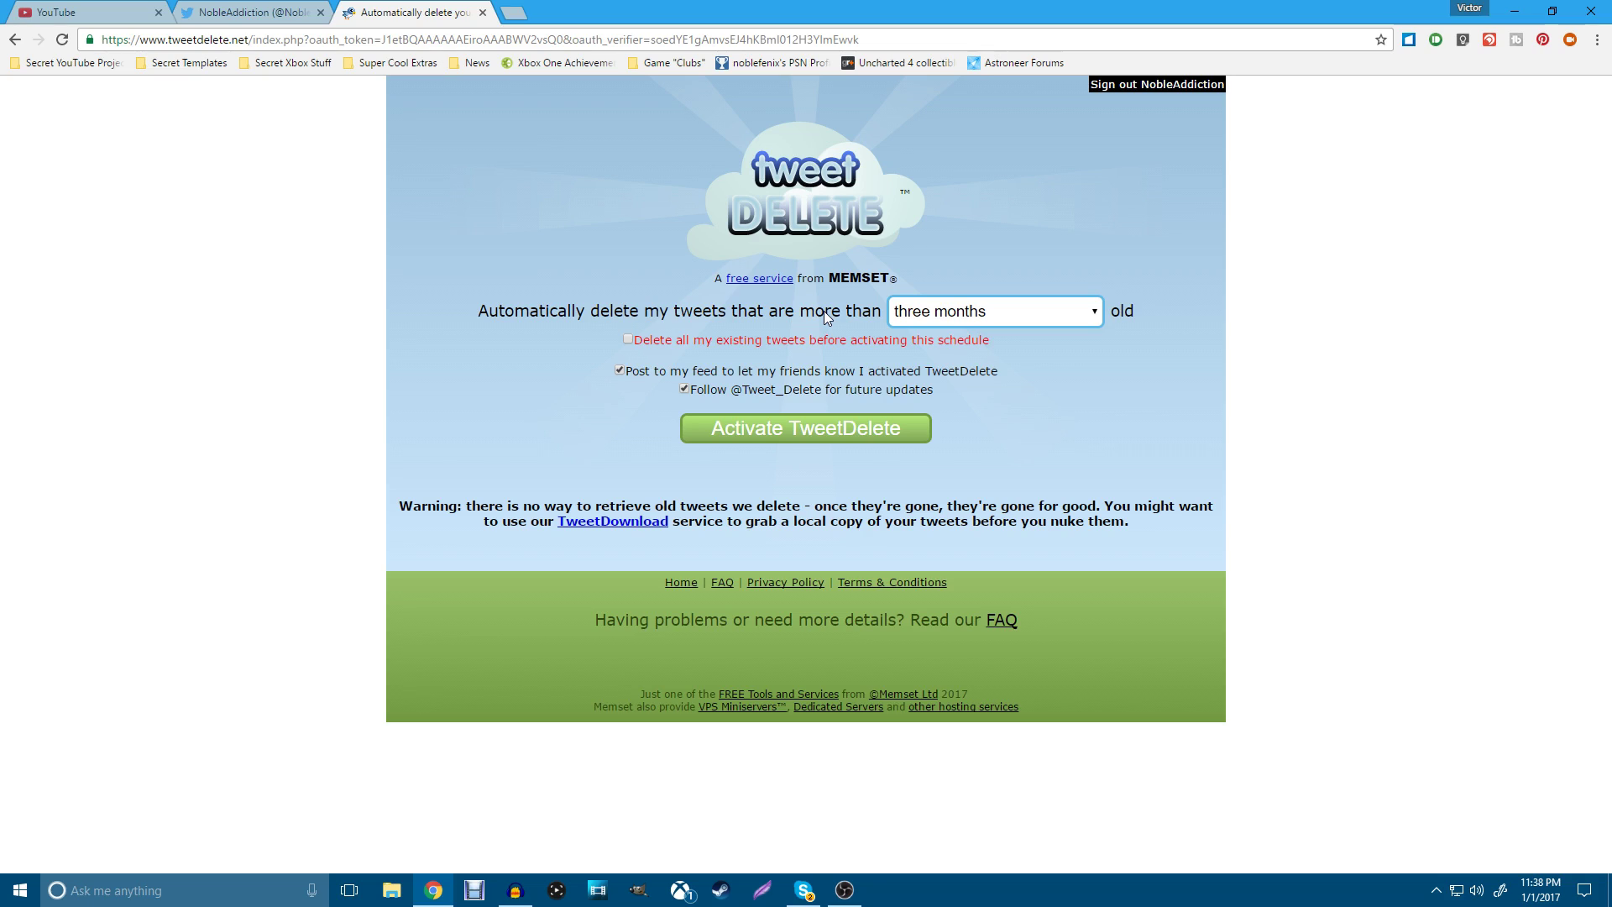
Step: Schedule deletion of tweets older than one year, with feed posting off, and activate TweetDelete
click(934, 319)
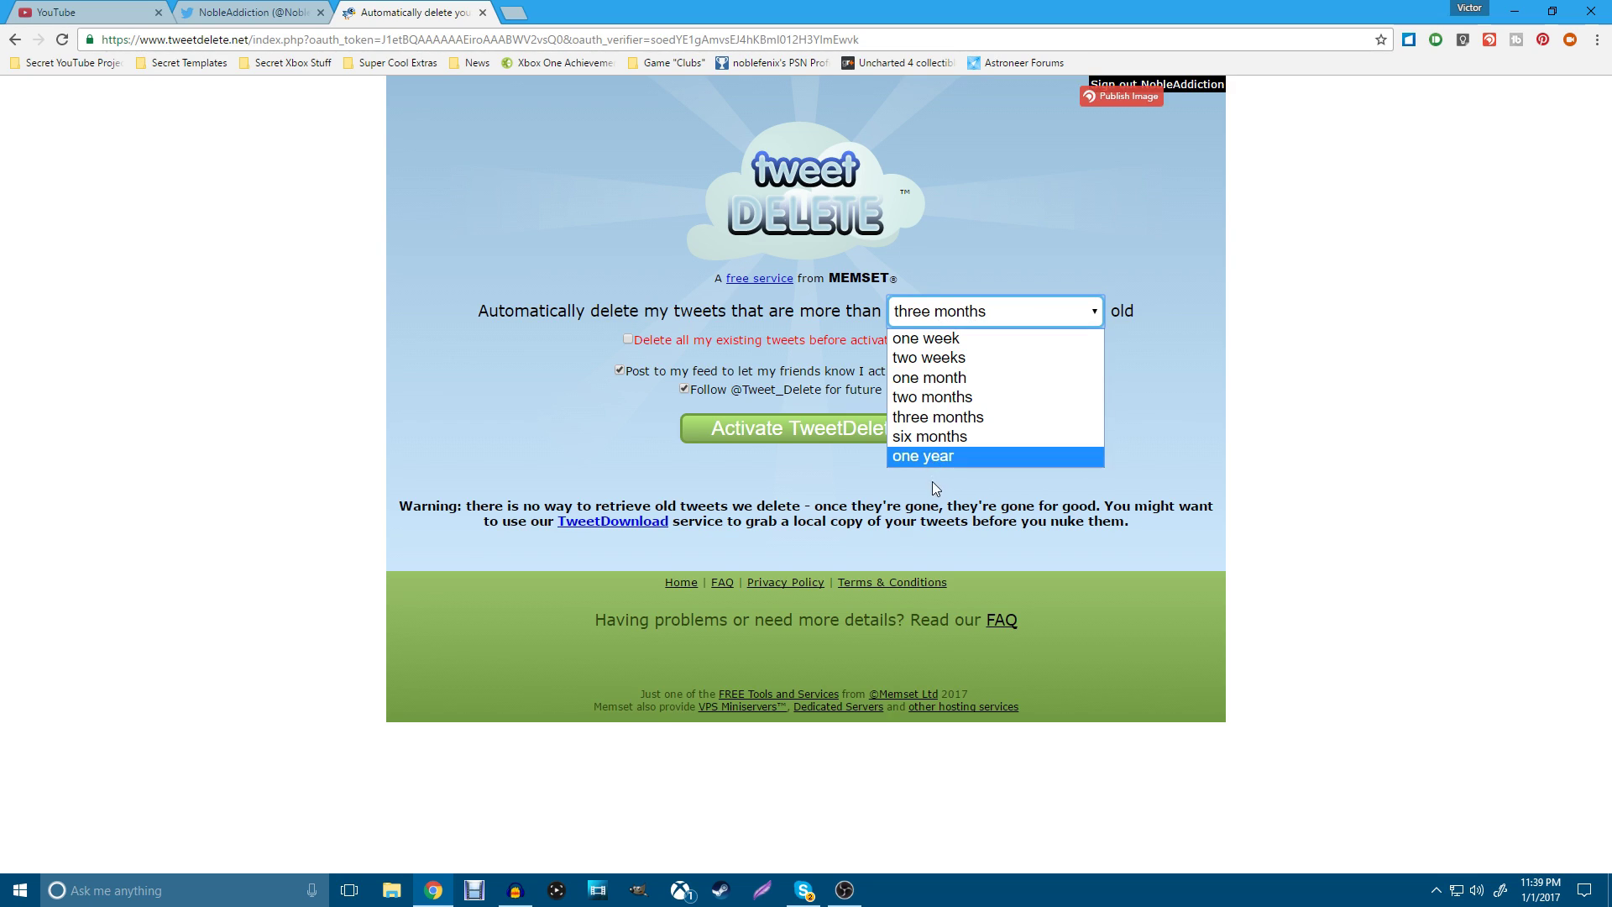
click(925, 457)
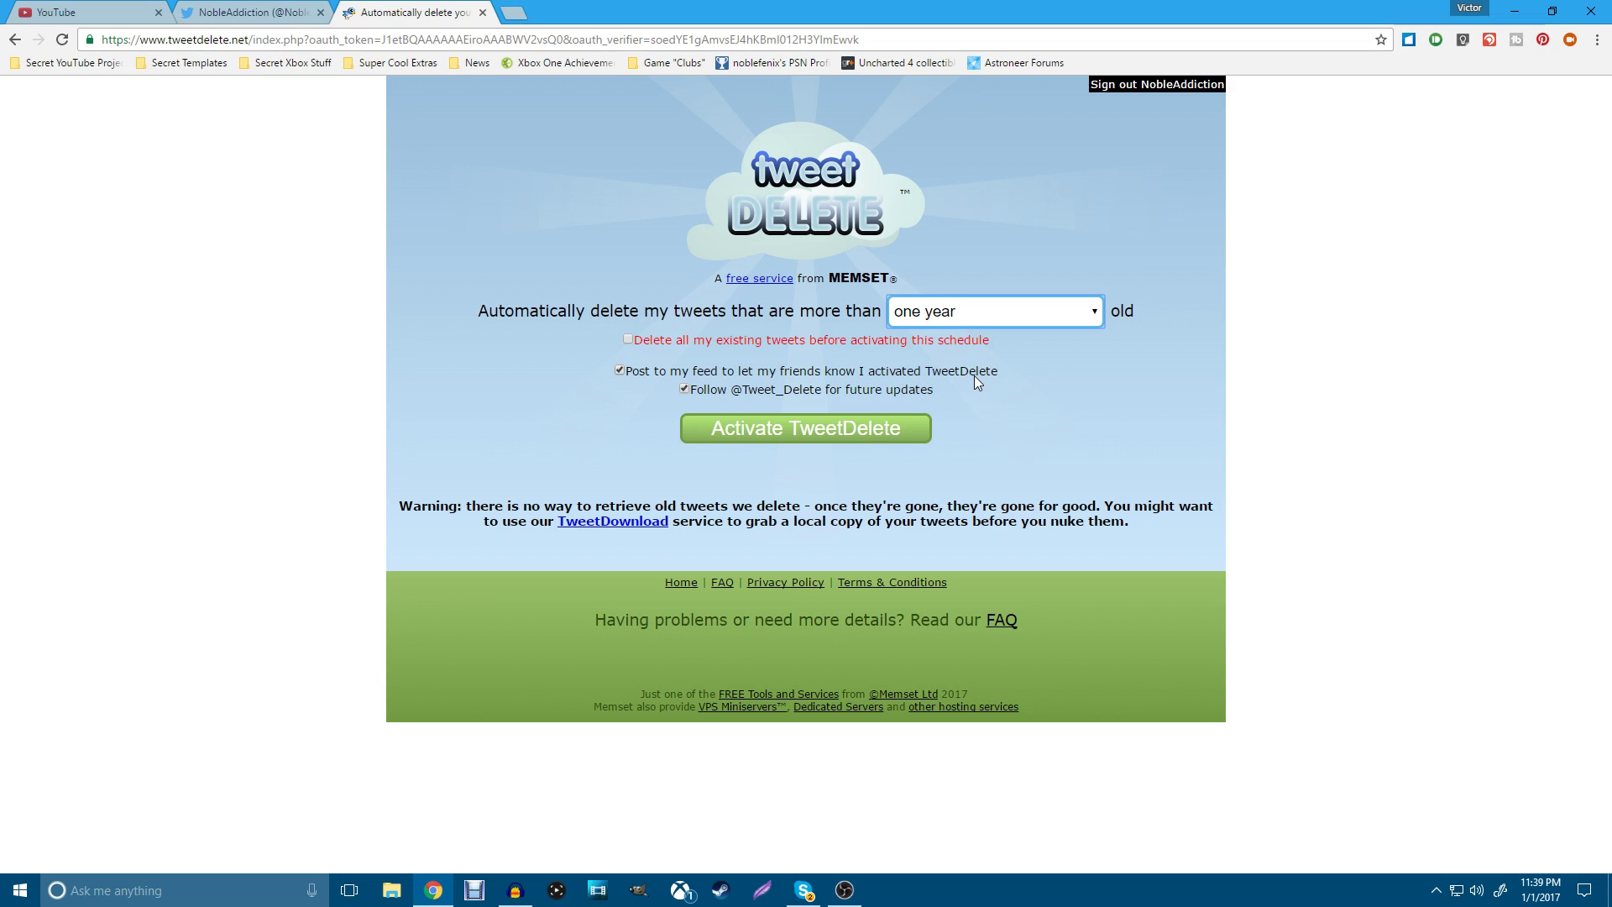
click(620, 371)
drag(470, 311, 1160, 321)
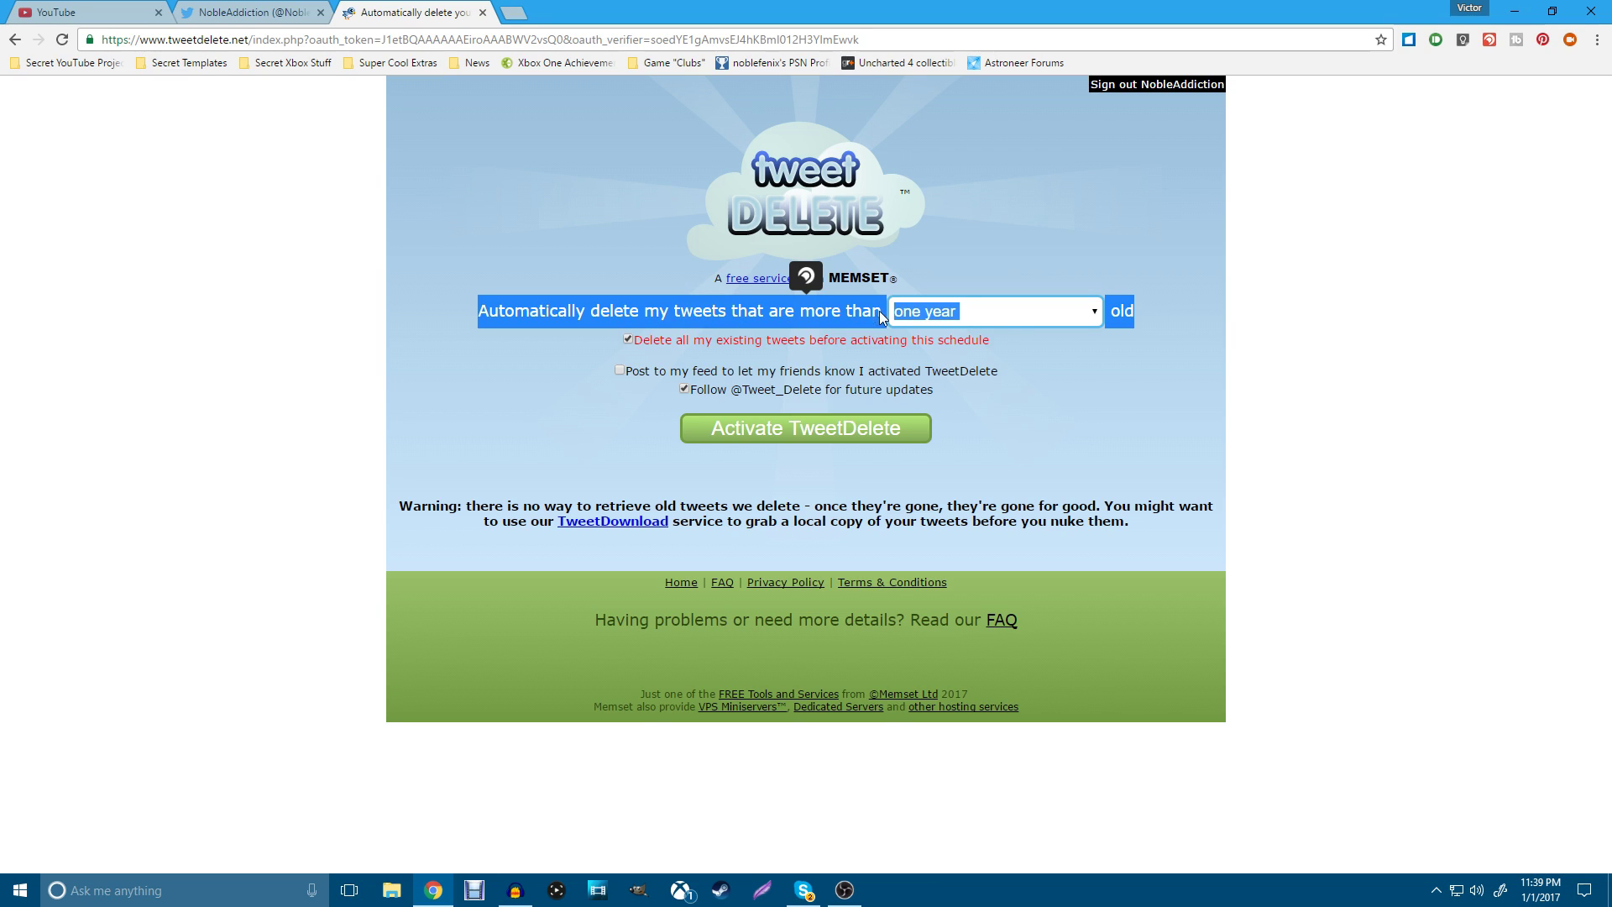
click(470, 313)
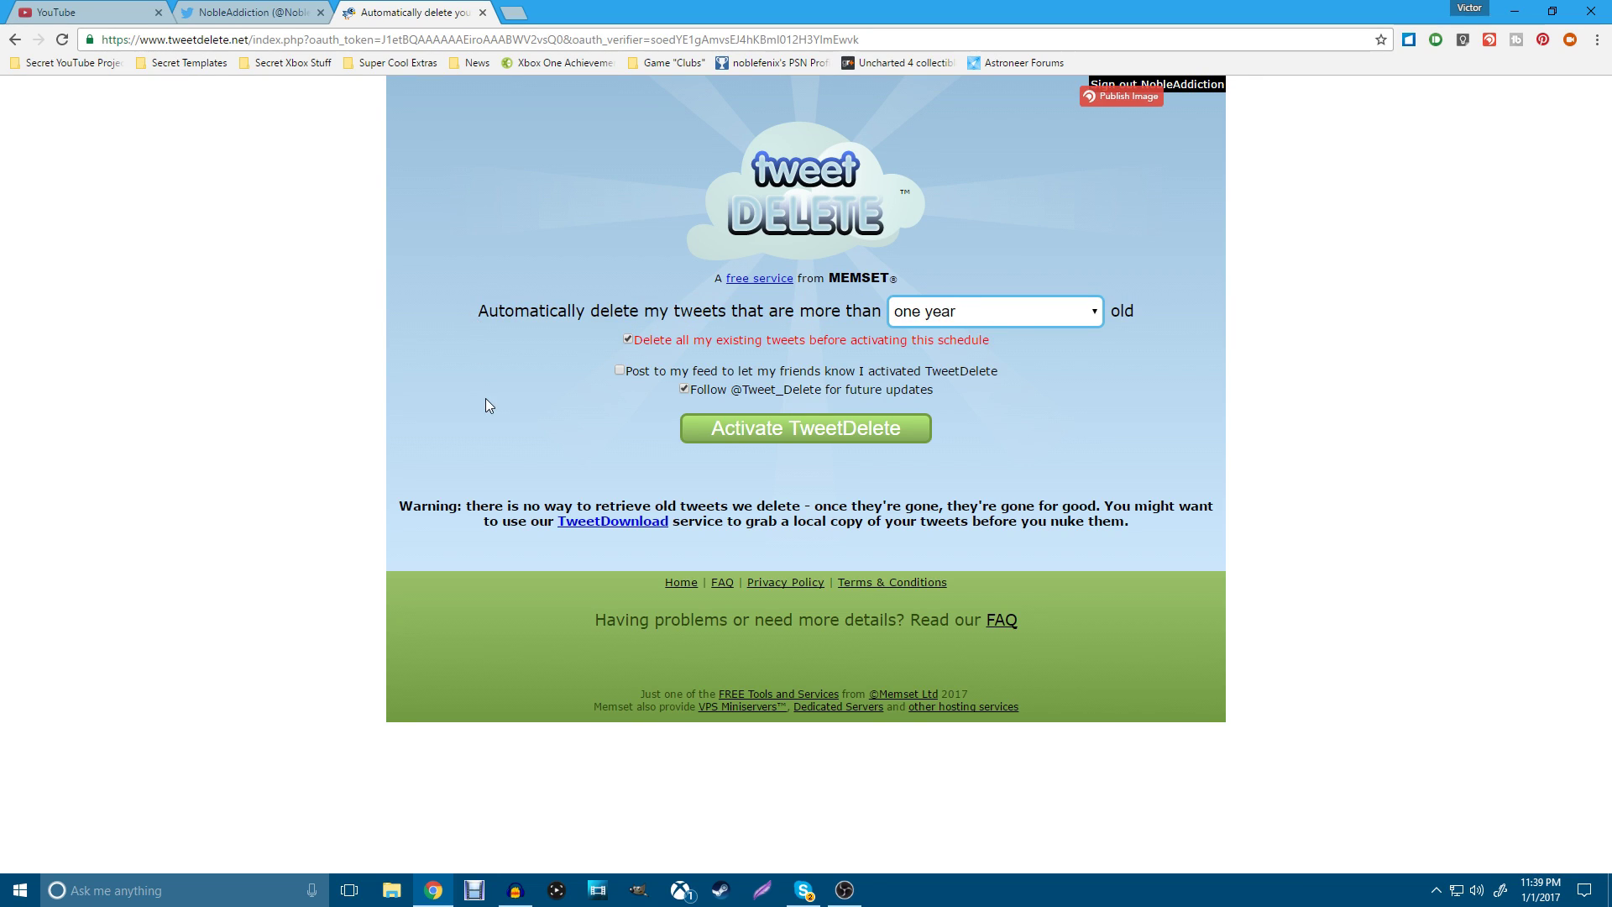
click(752, 429)
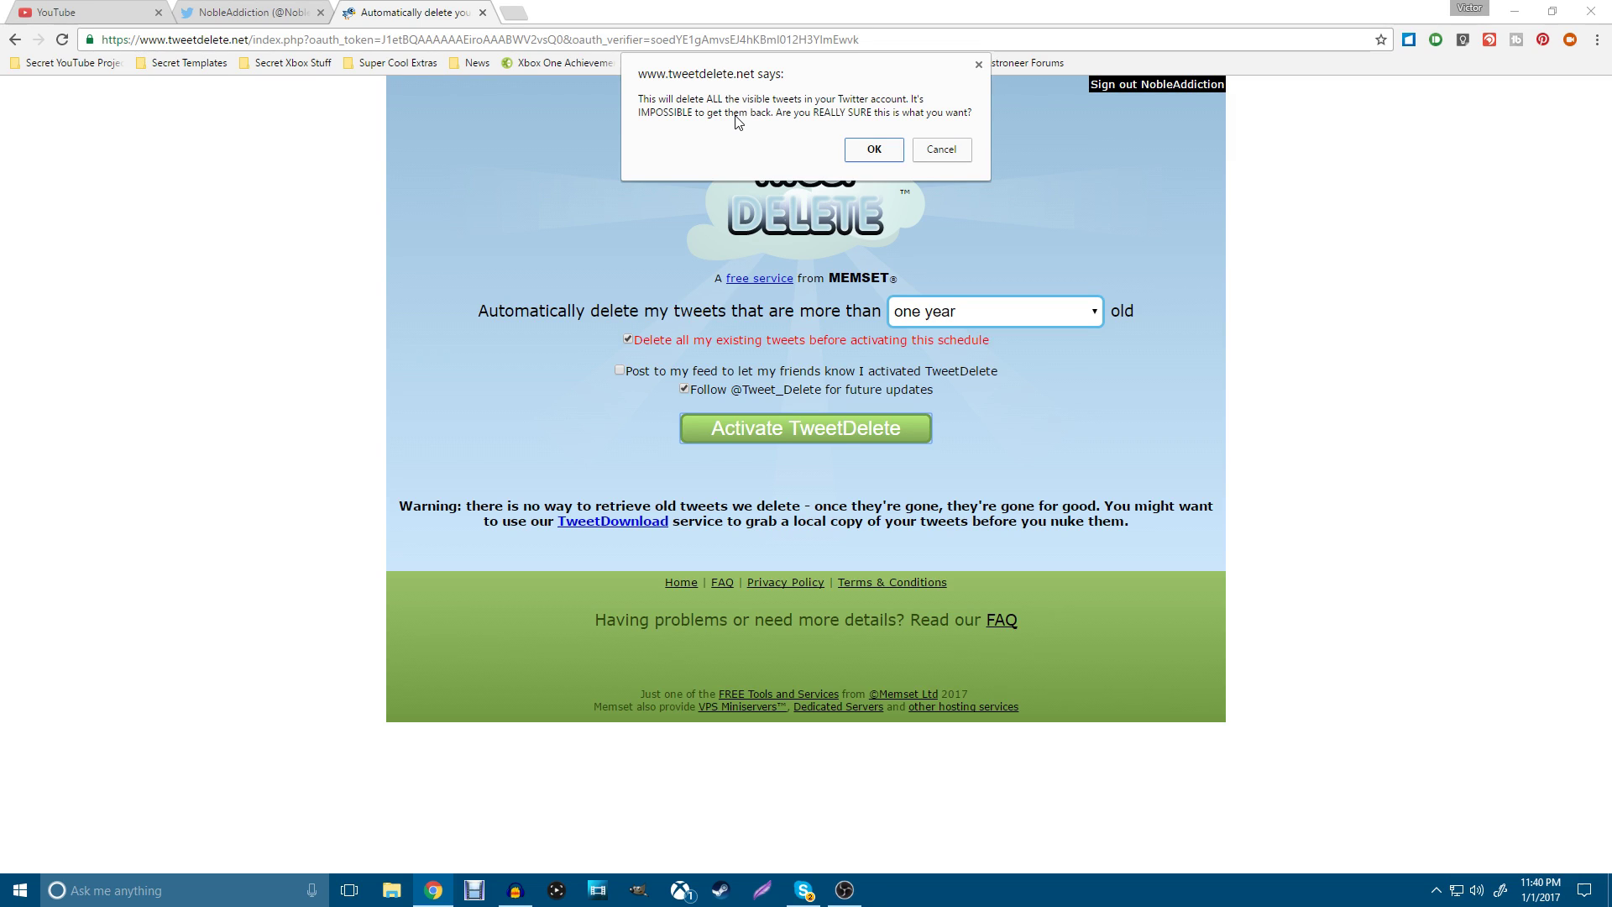
click(868, 151)
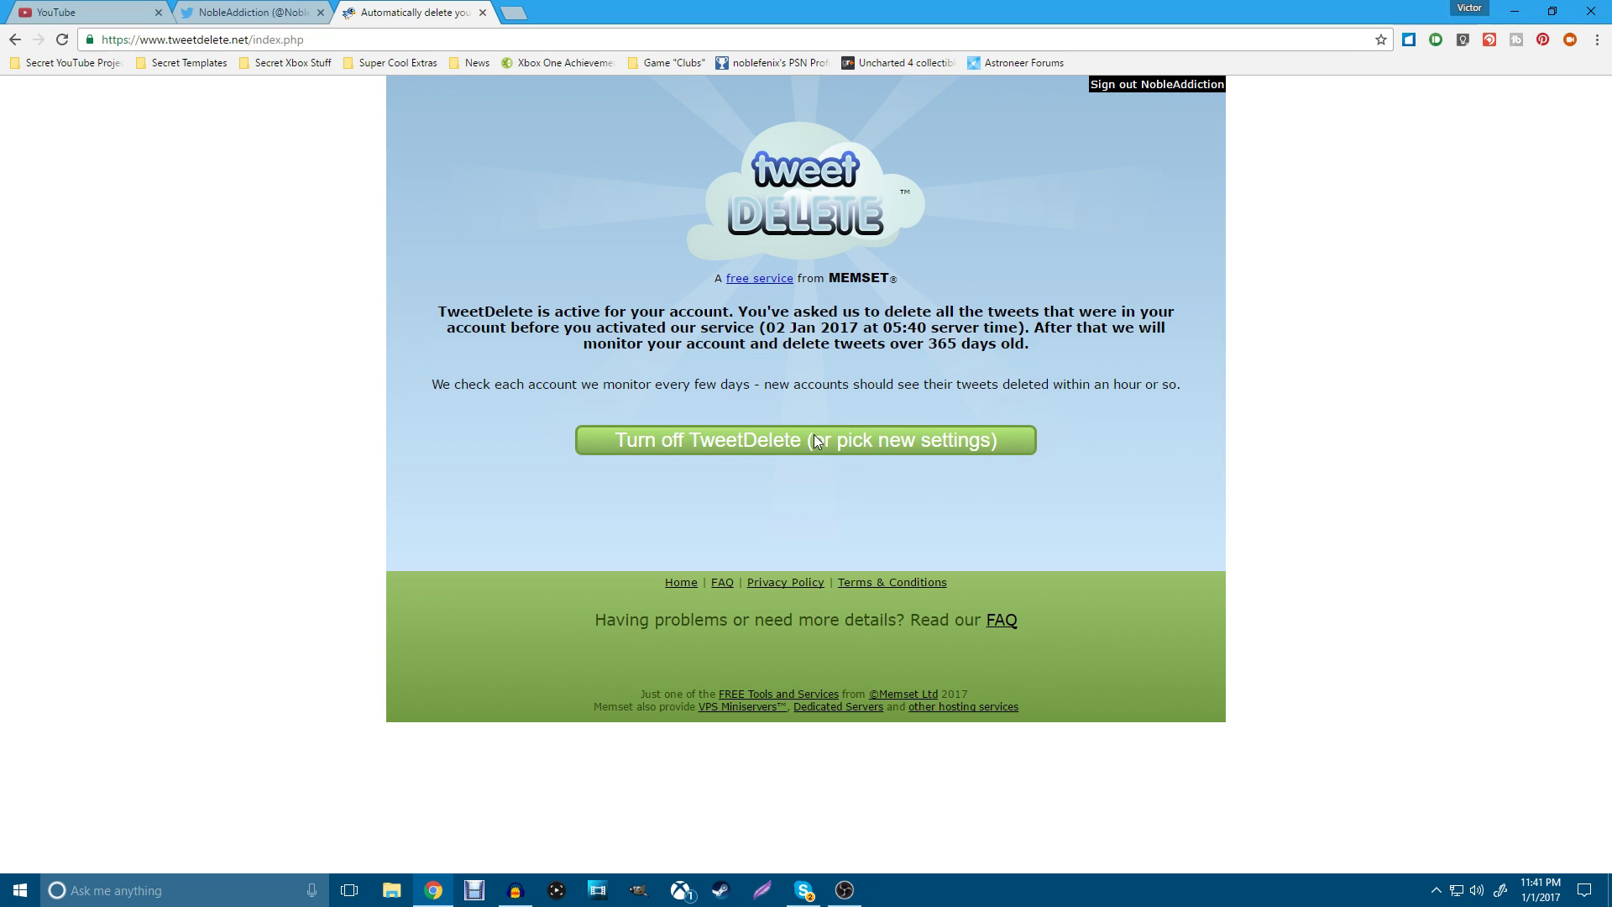
Step: Switch back to the Twitter profile tab, still showing 1,995 tweets
click(234, 11)
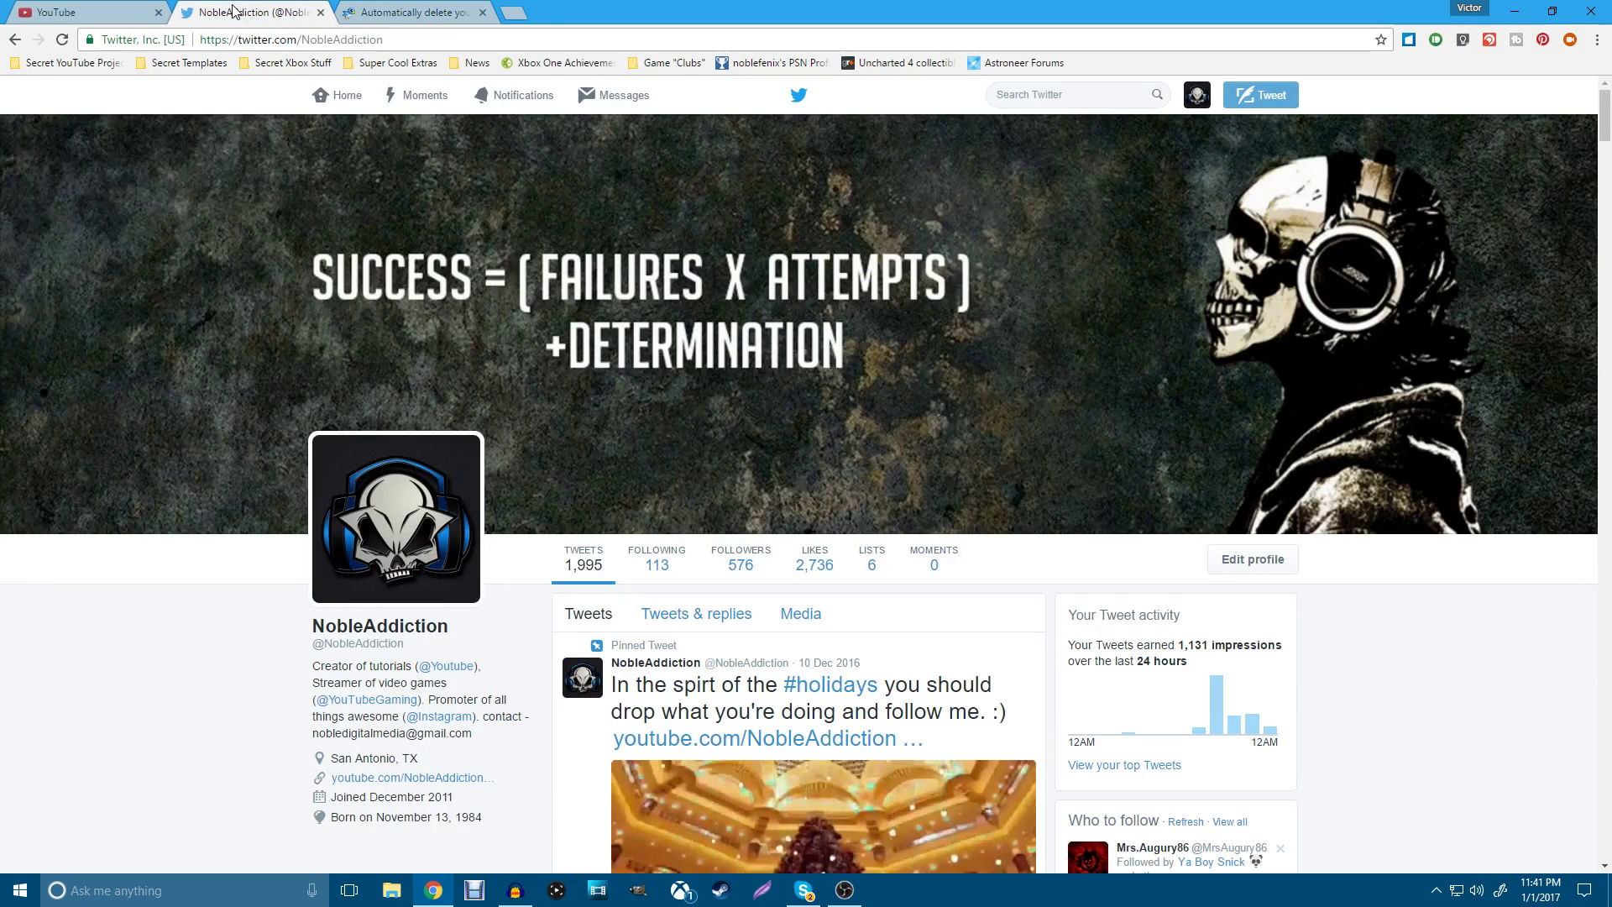
Step: Reload the profile until its tweet count falls from 1,995 to 5, then close it and open a new tab
click(62, 39)
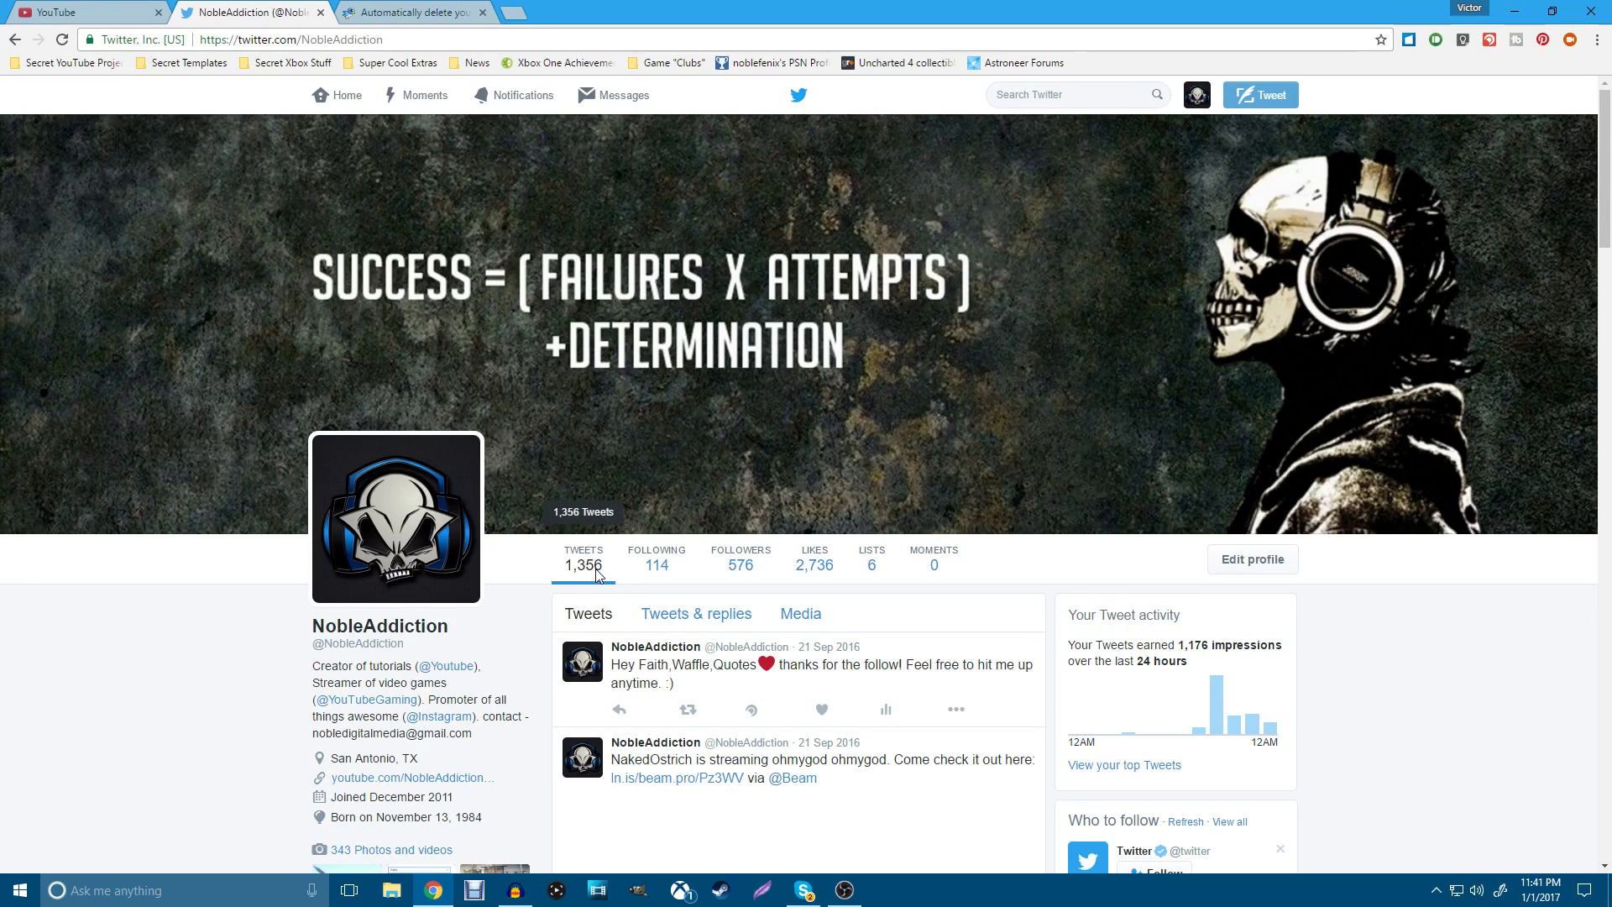
click(63, 40)
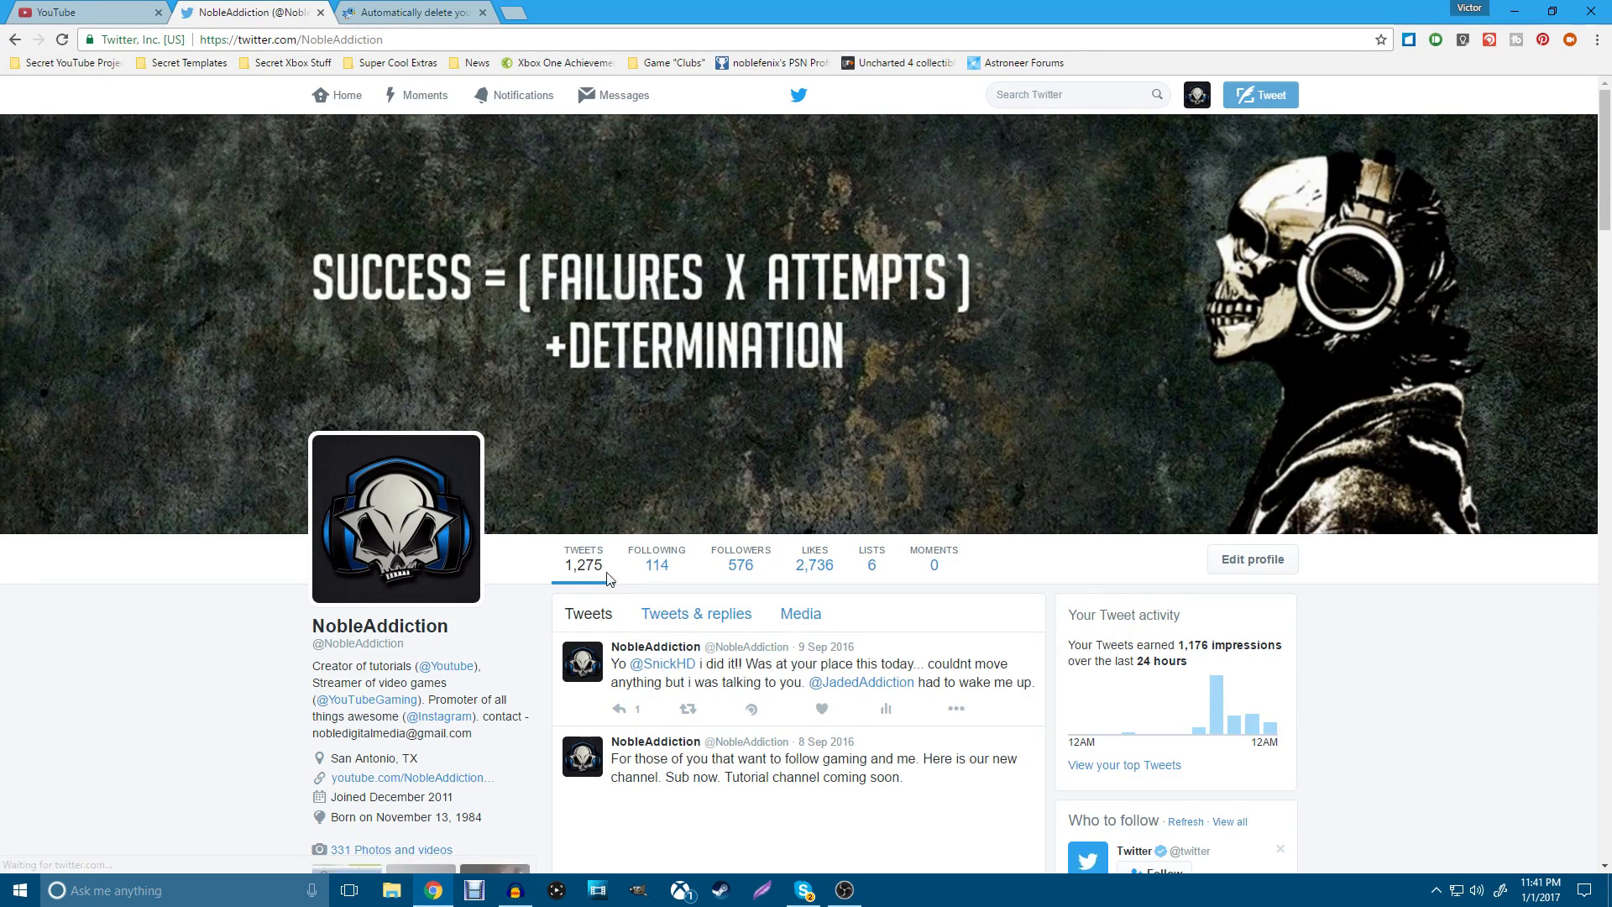
click(63, 40)
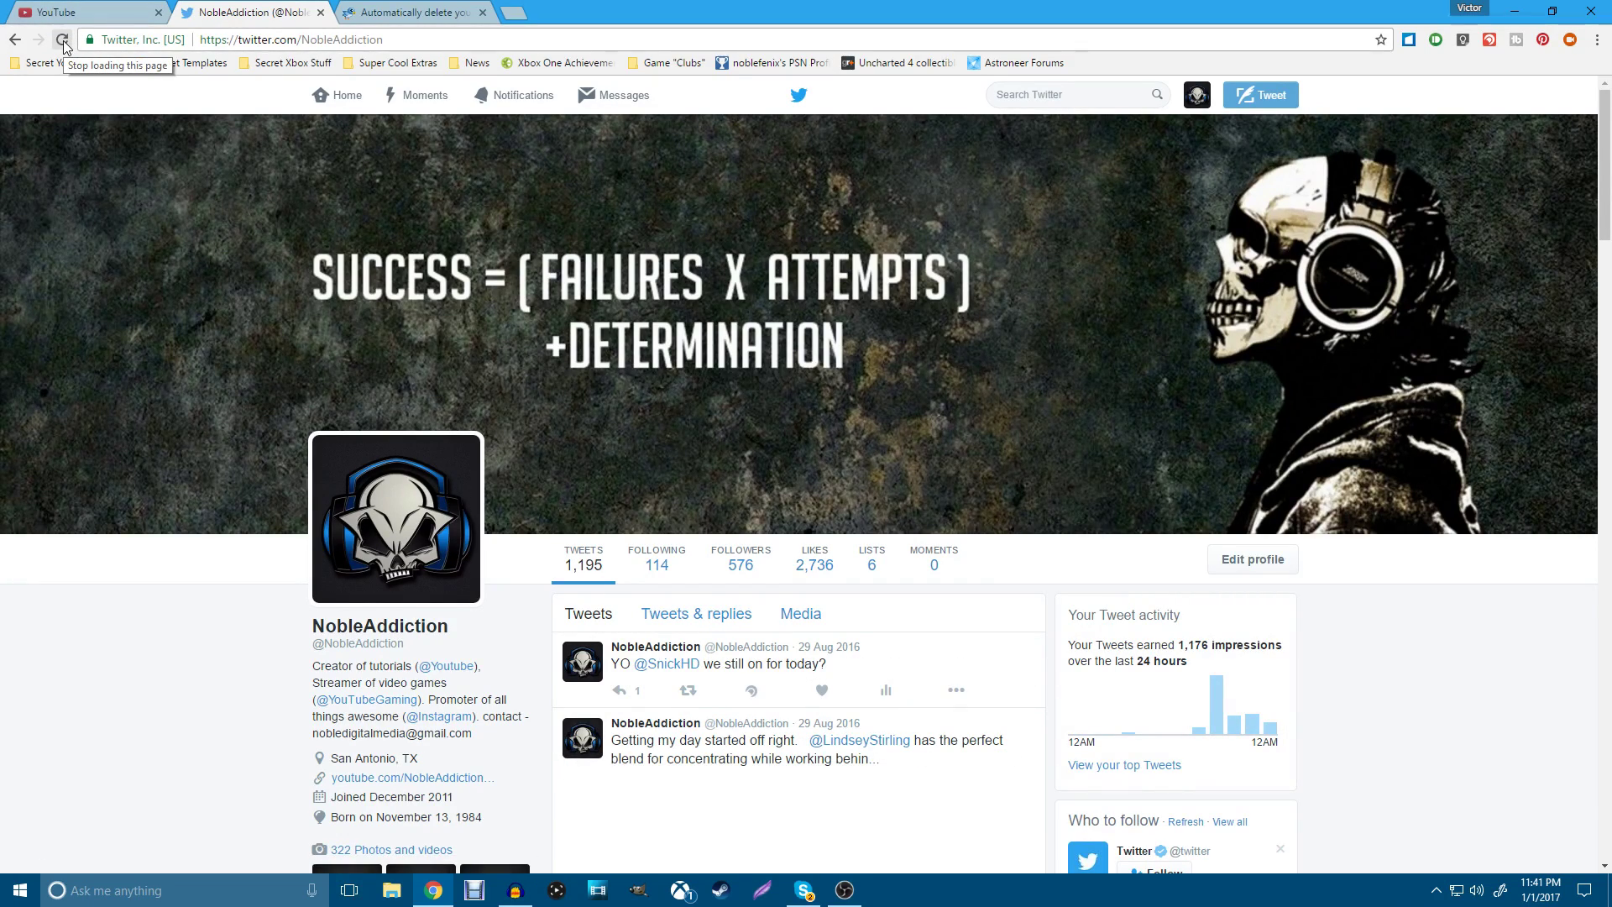
click(63, 40)
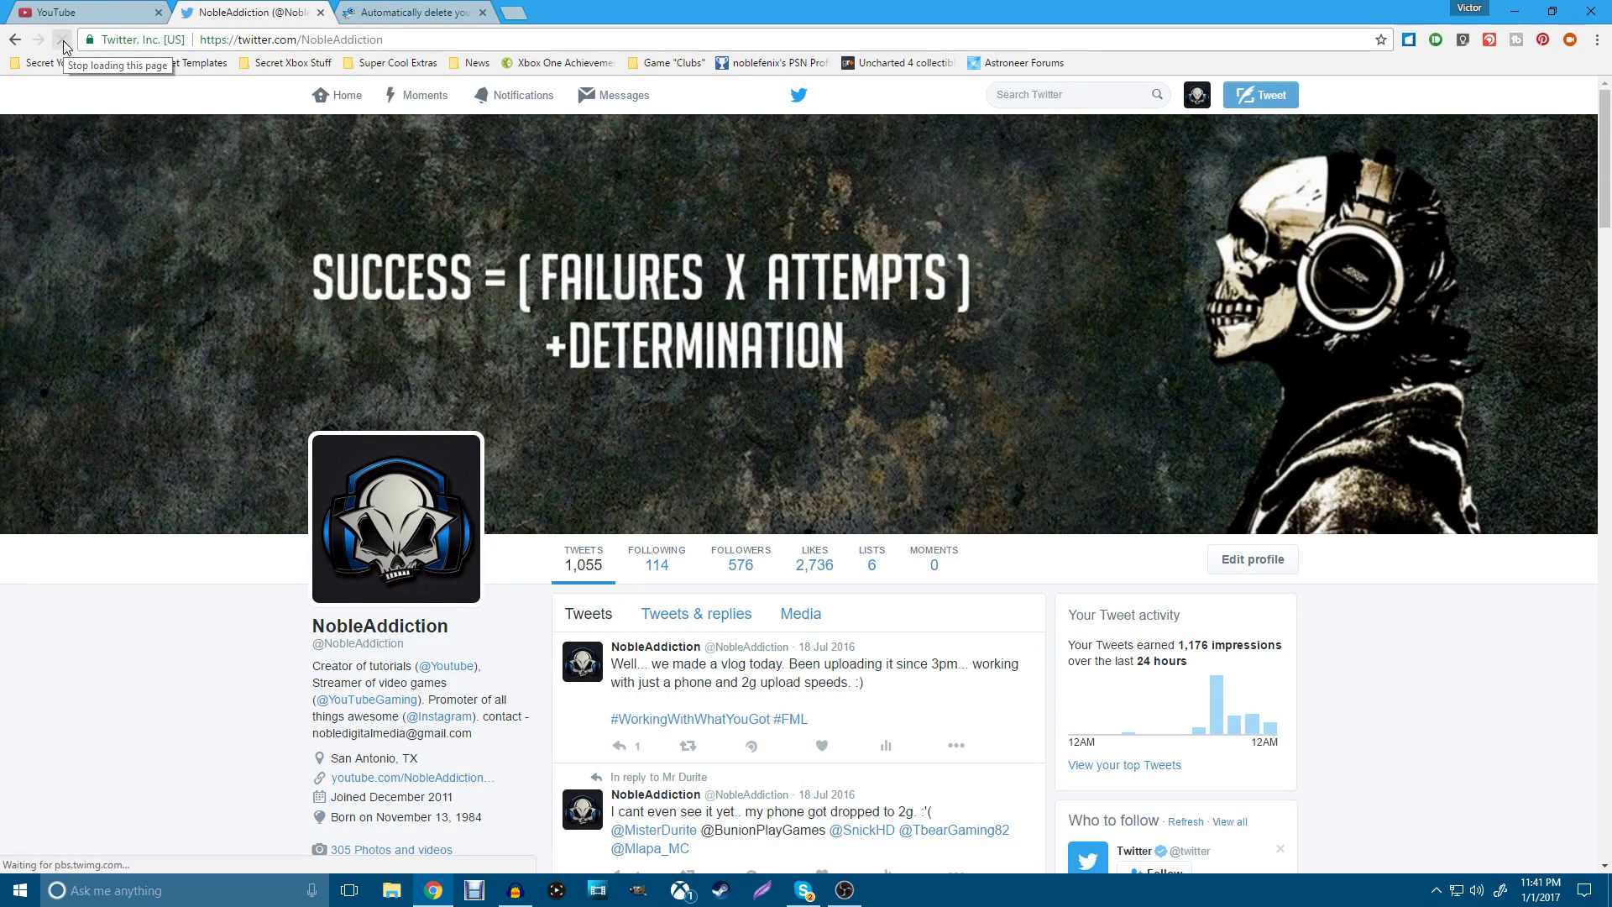
click(63, 40)
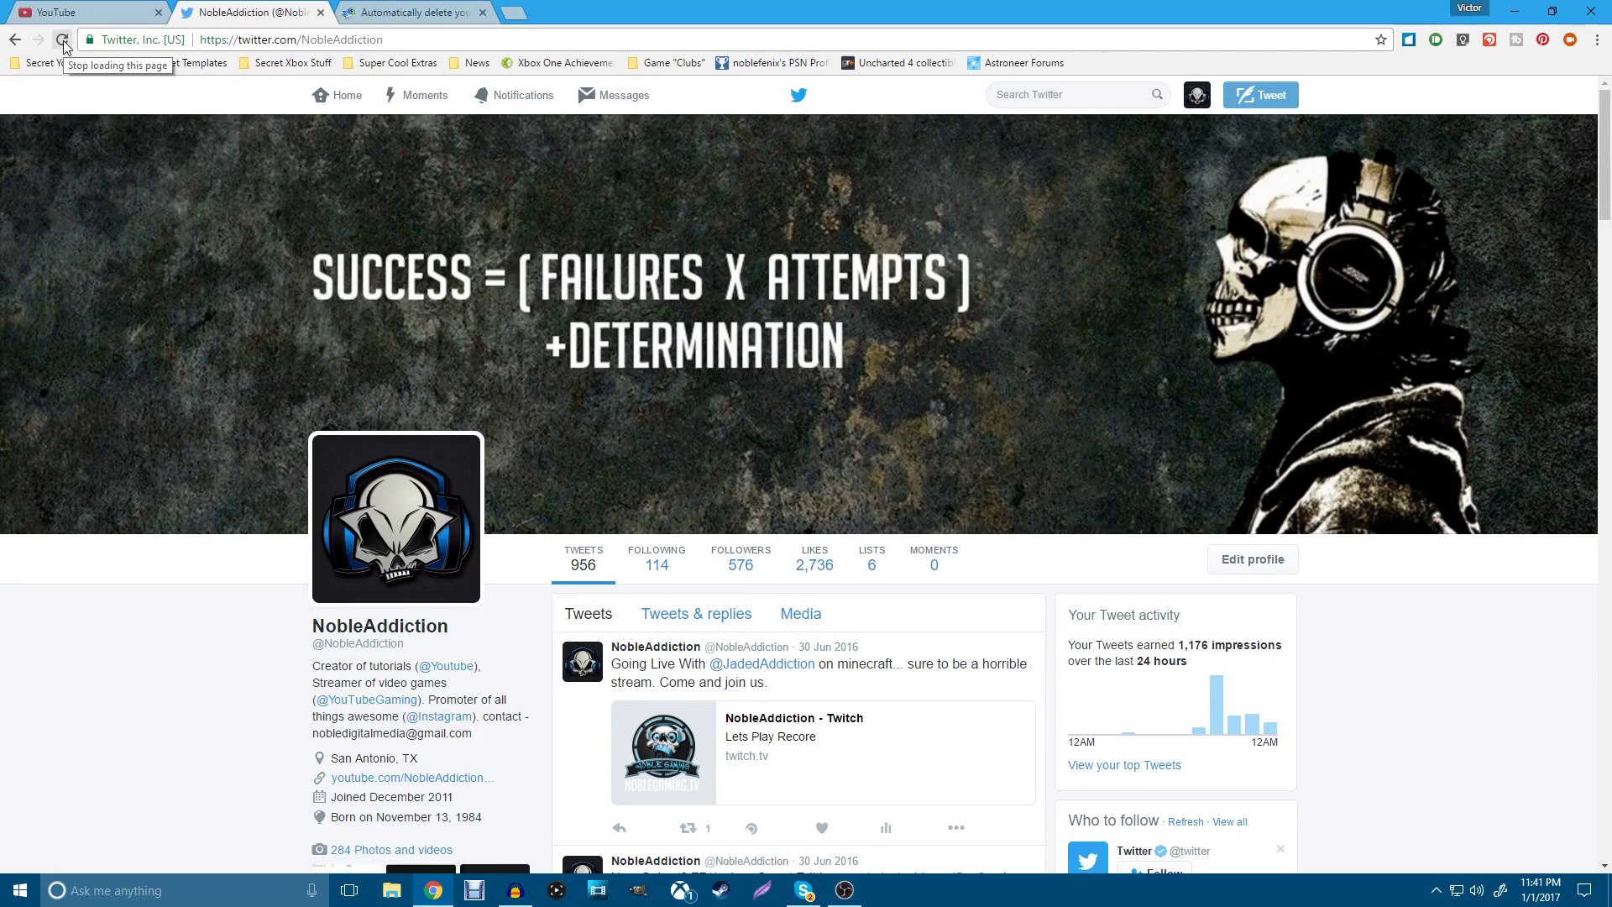
click(63, 40)
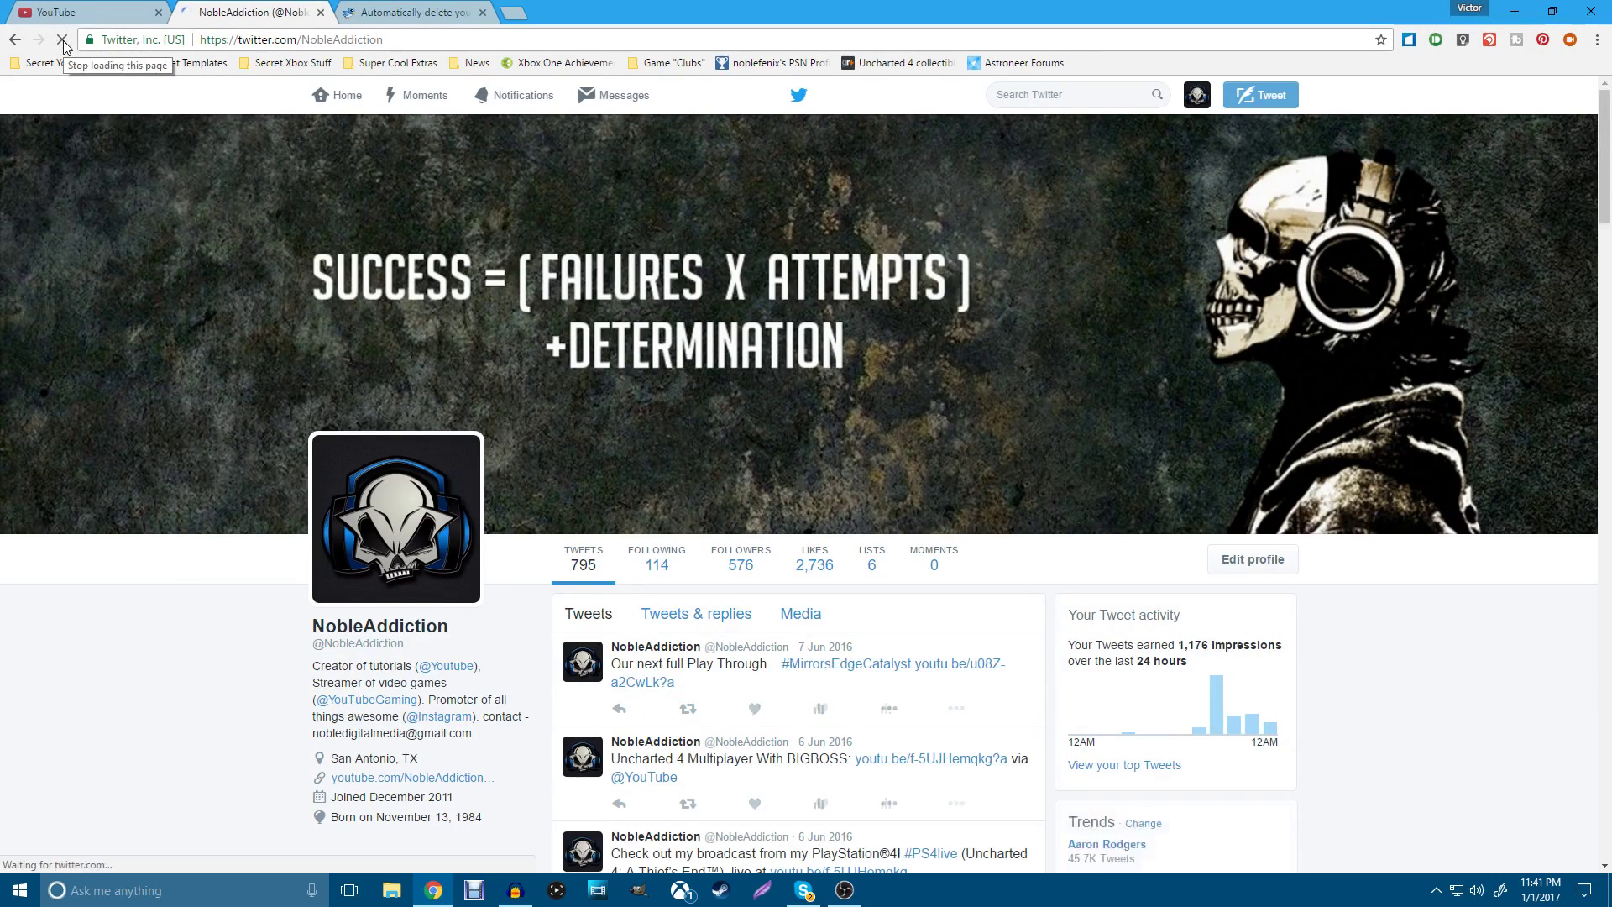
click(63, 42)
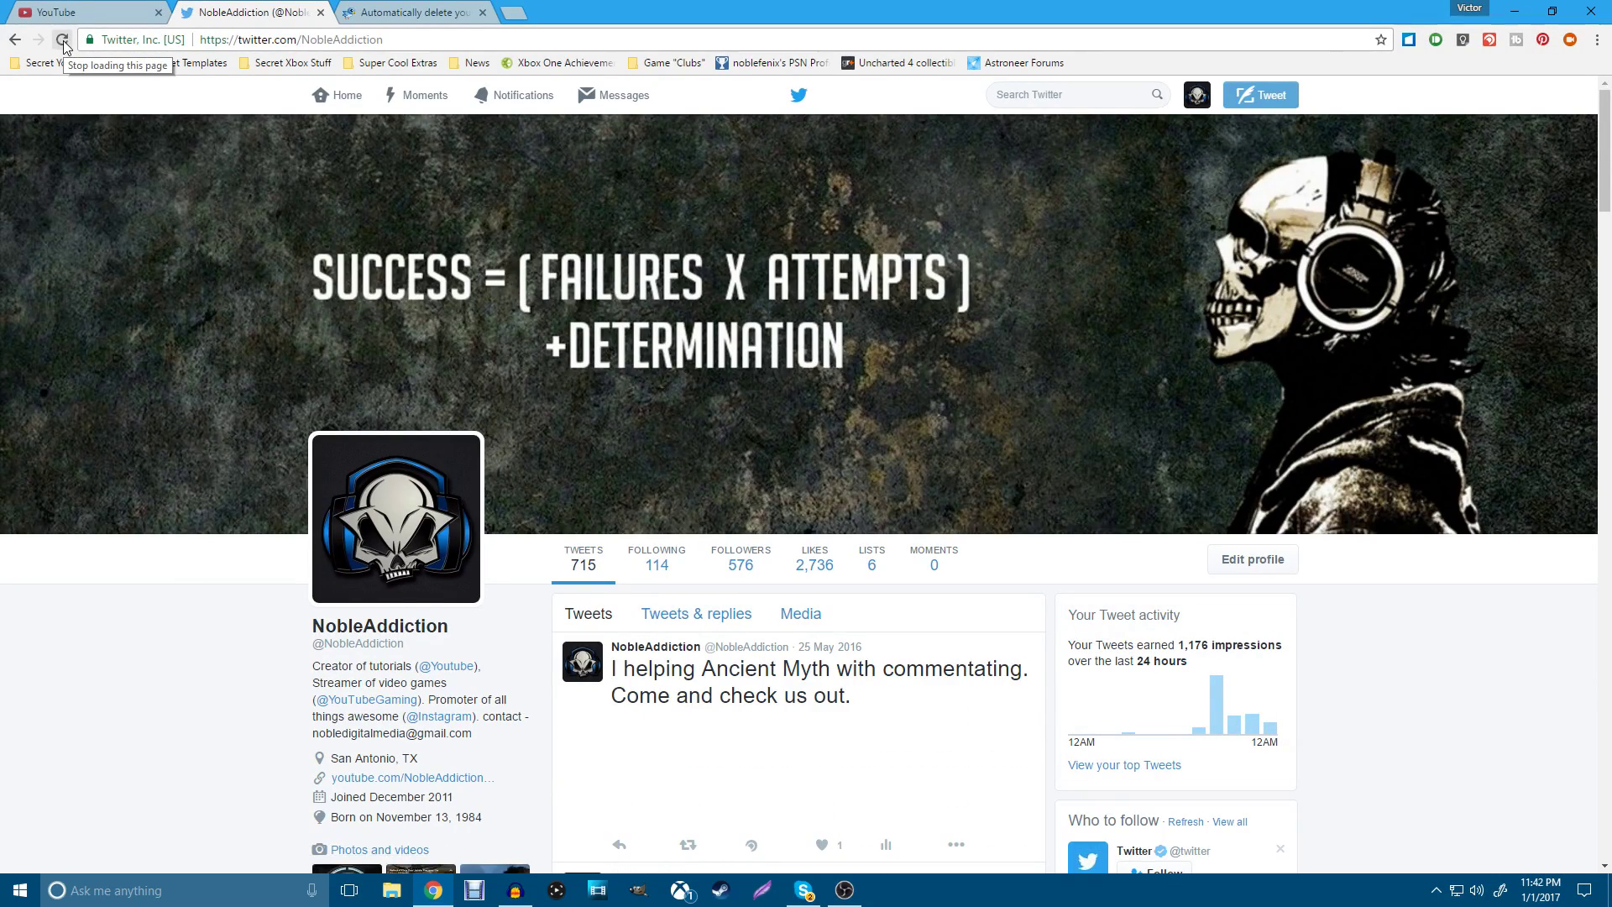
click(63, 41)
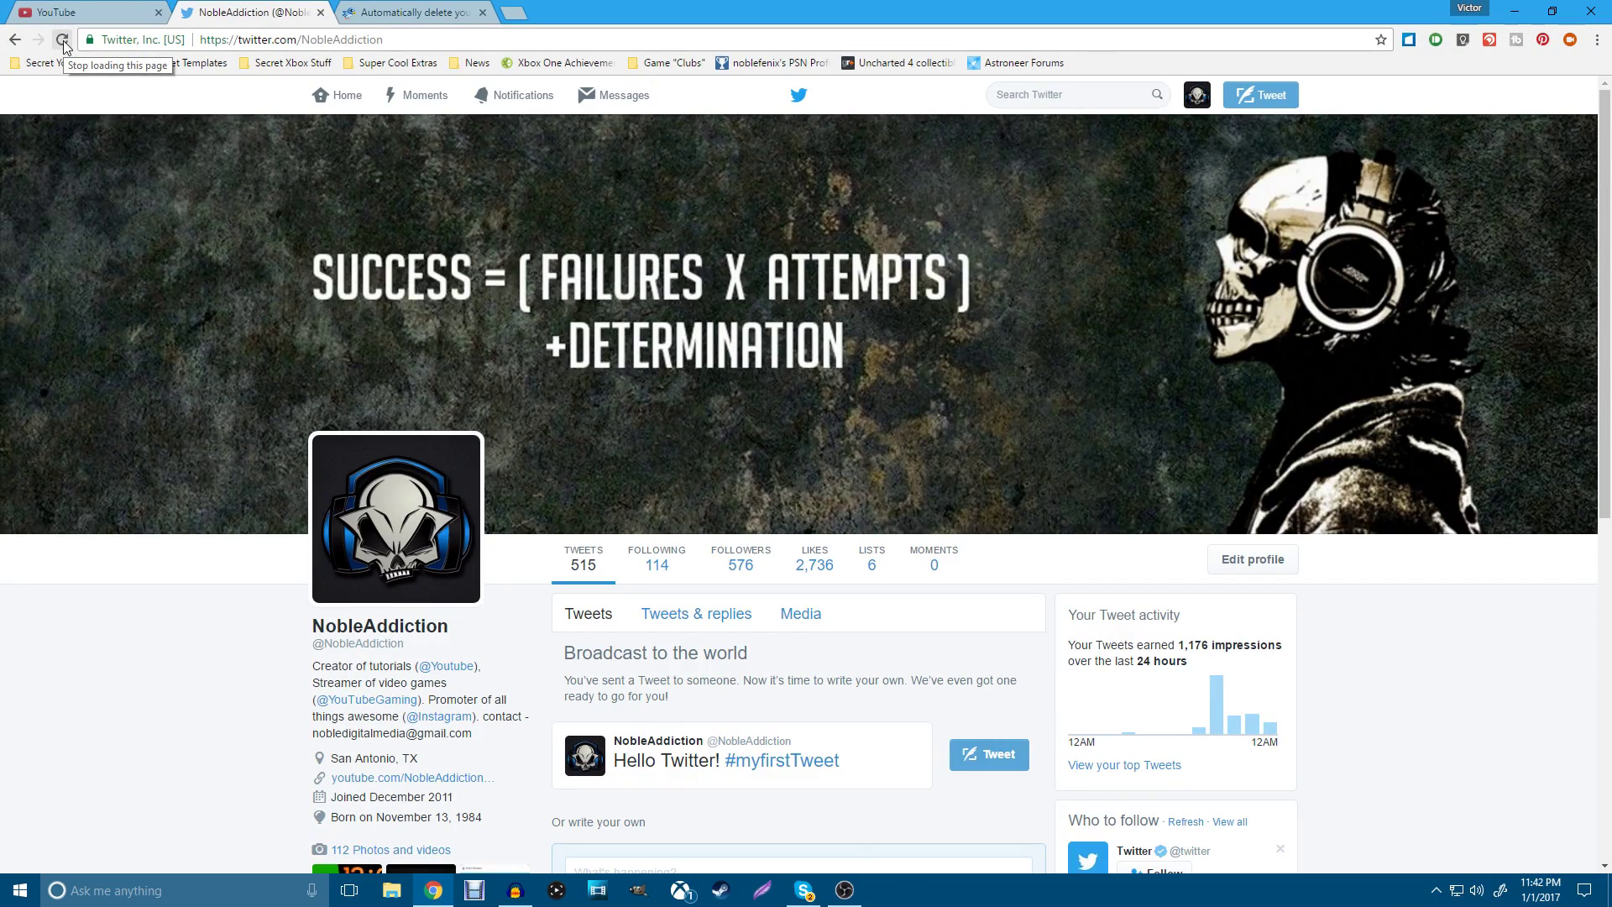
click(63, 40)
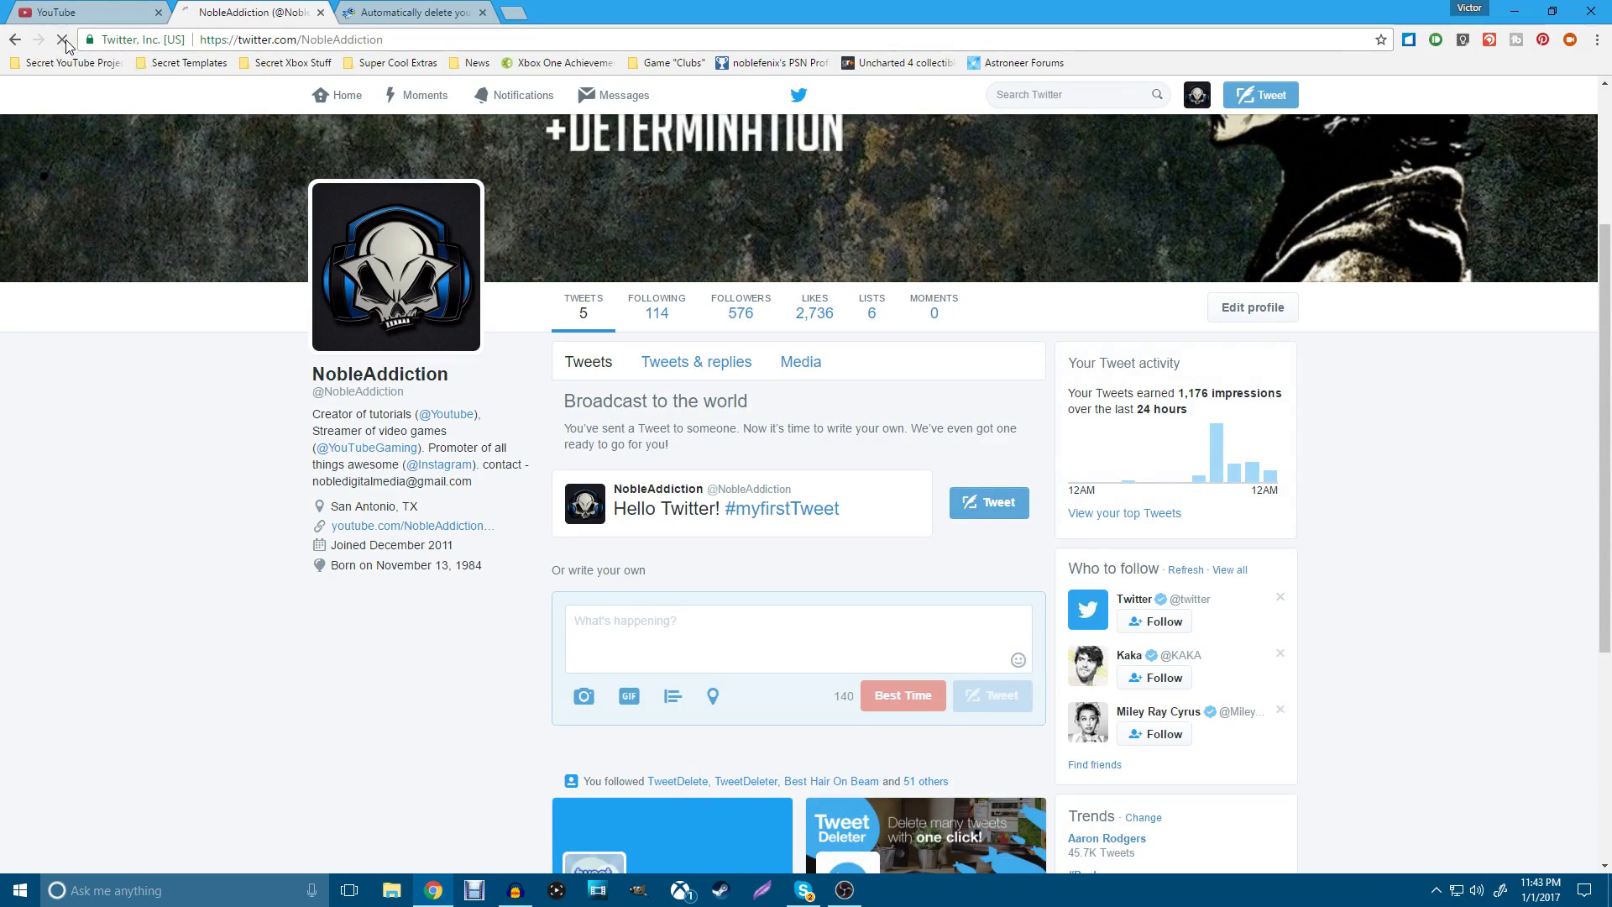
click(320, 12)
click(348, 12)
click(67, 229)
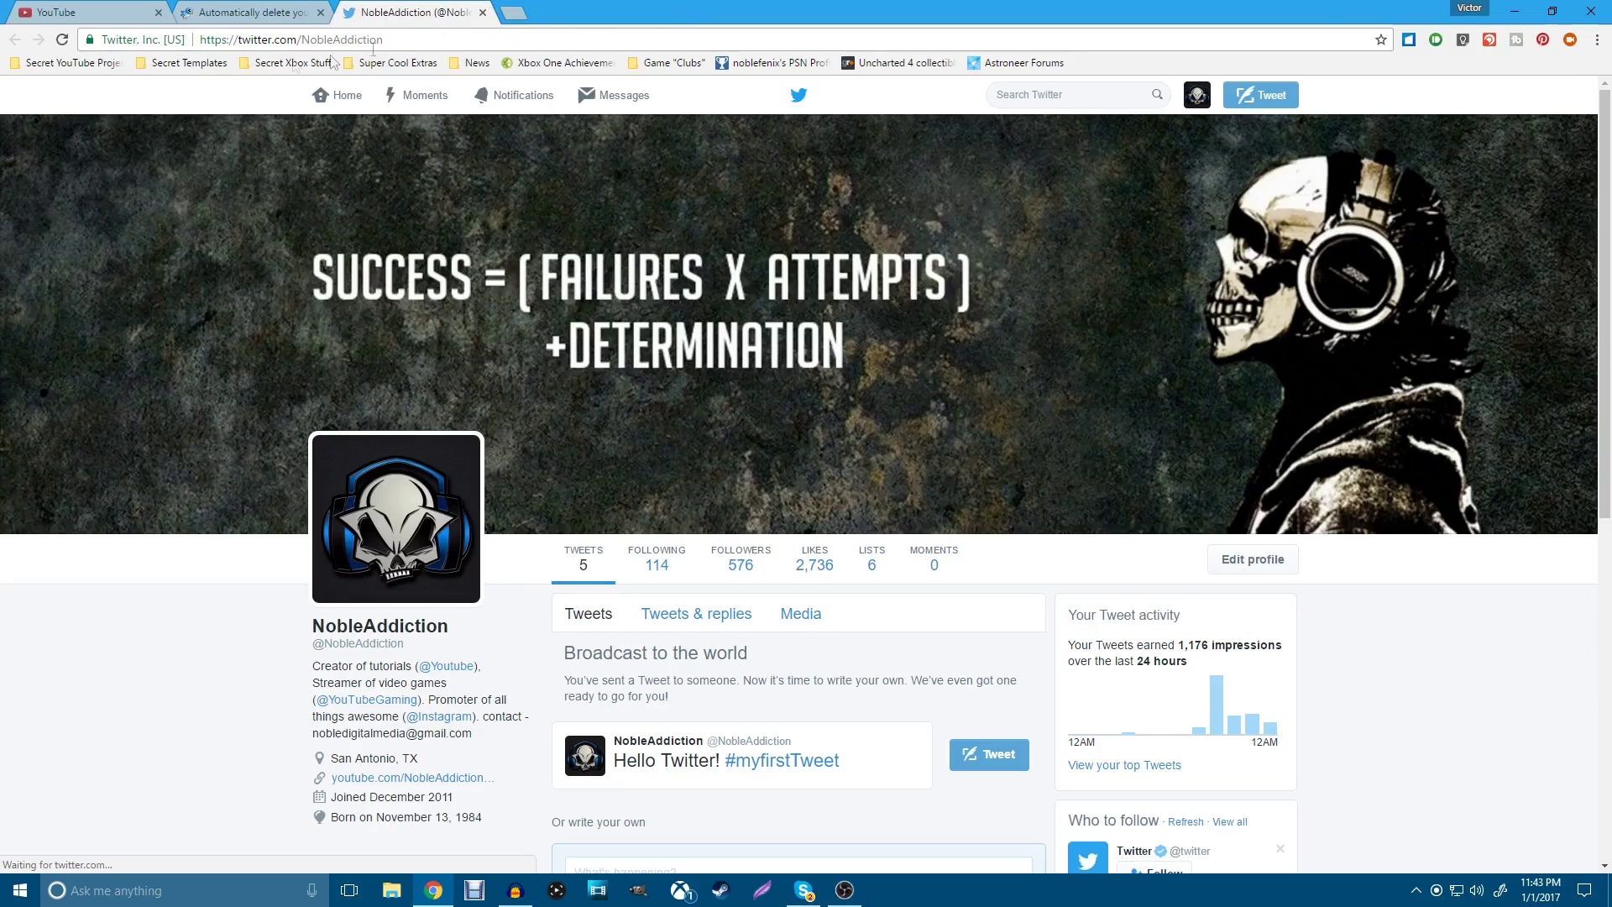
scroll(524, 483, down, 3)
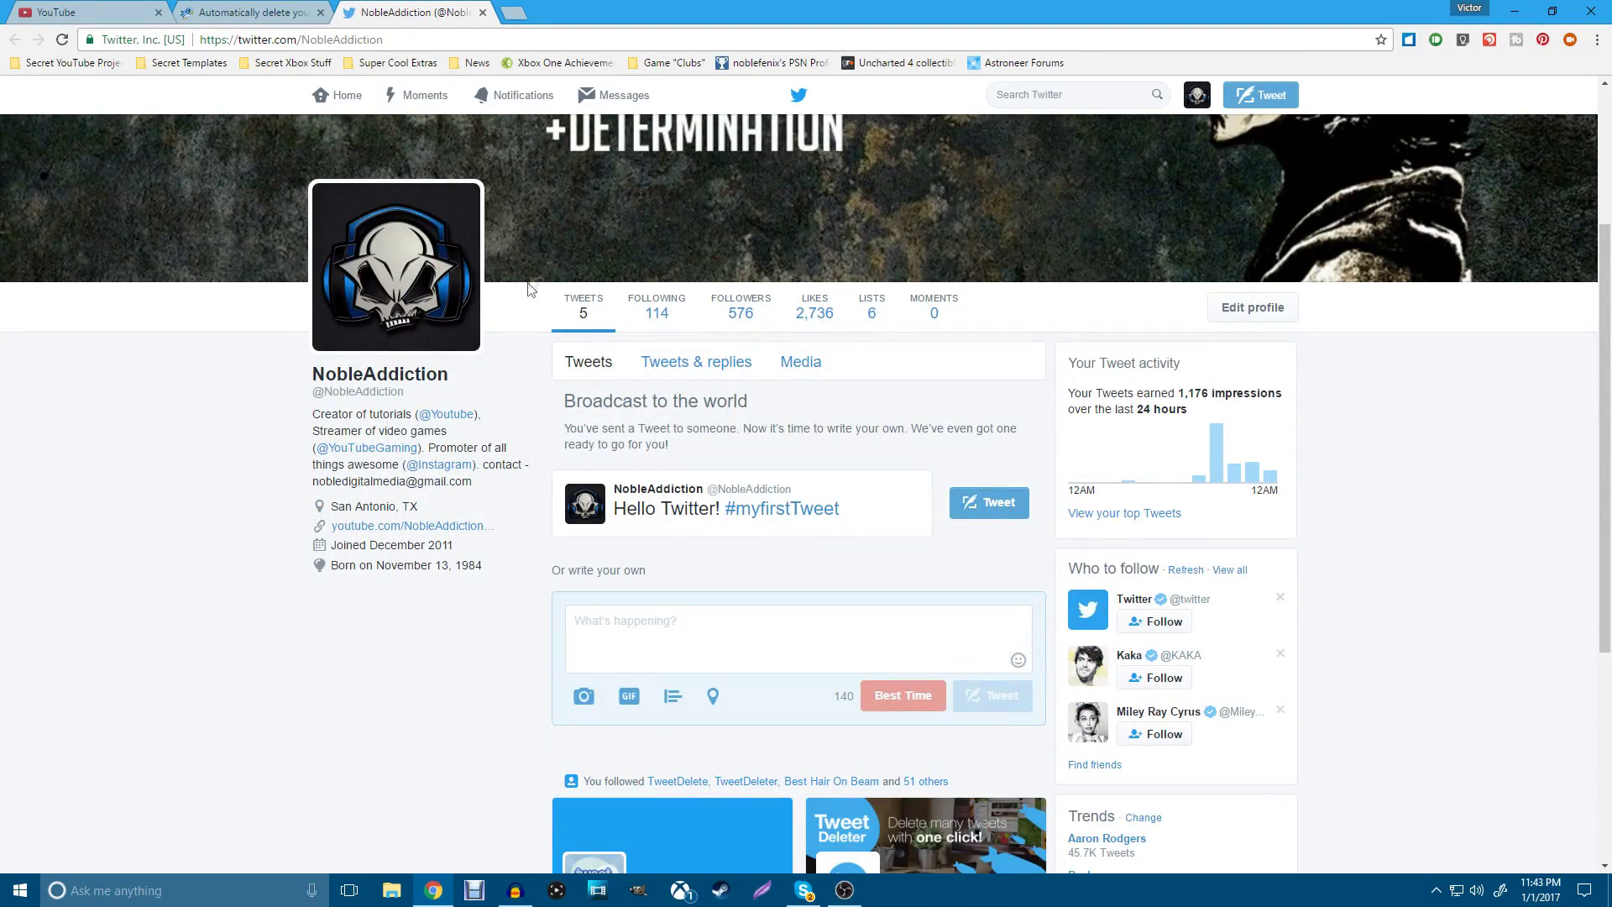
click(61, 39)
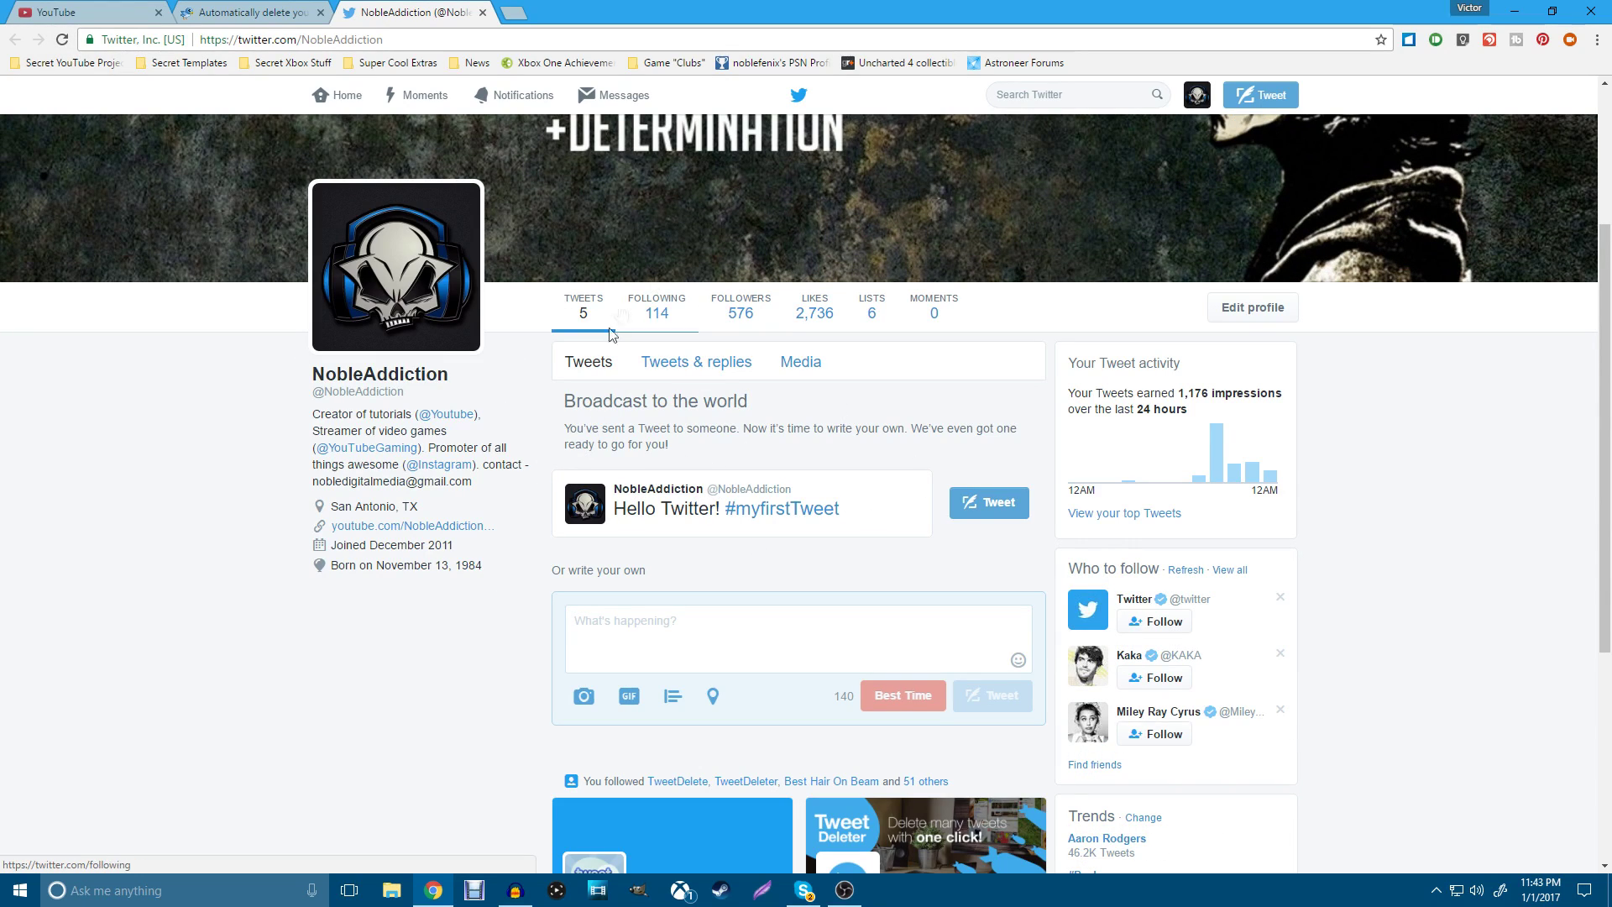
scroll(786, 412, up, 1)
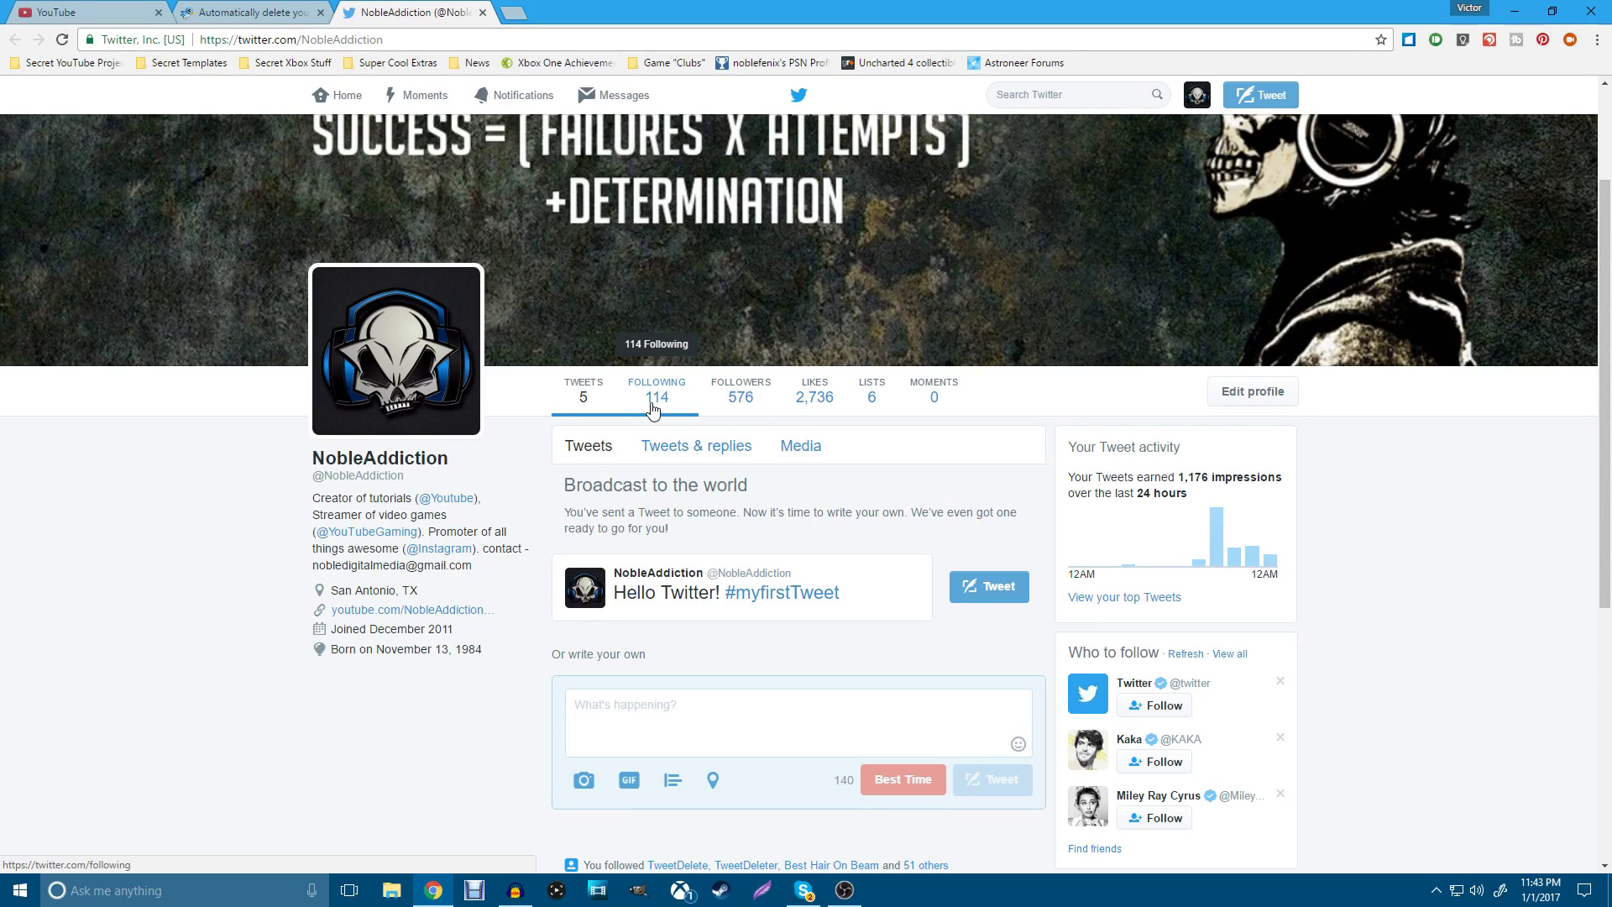
scroll(638, 269, up, 2)
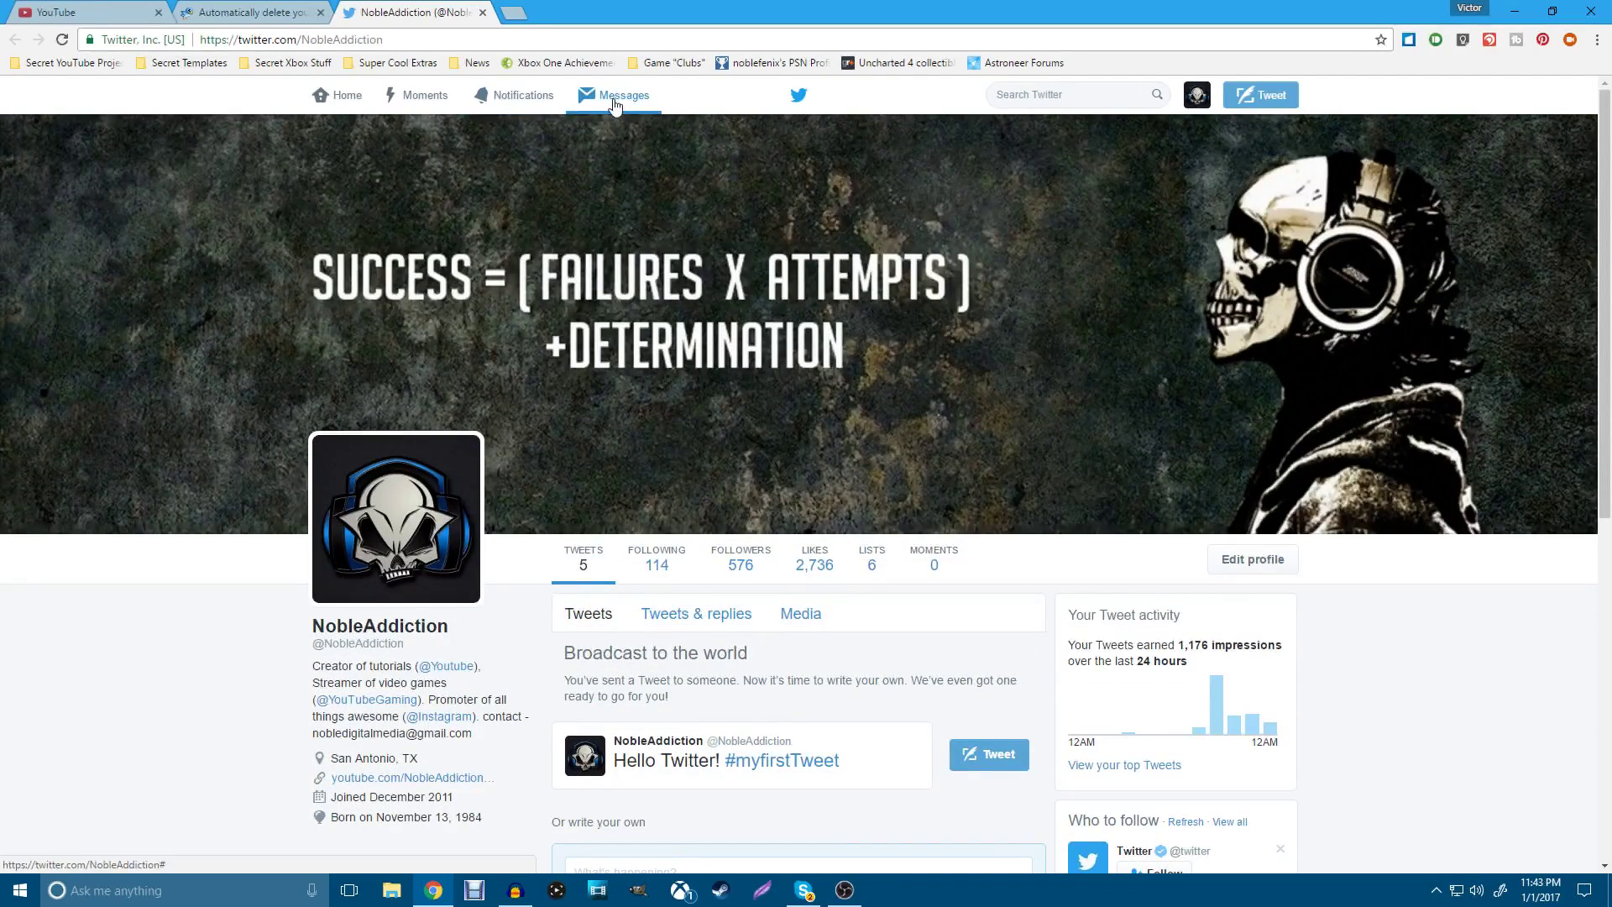
click(615, 101)
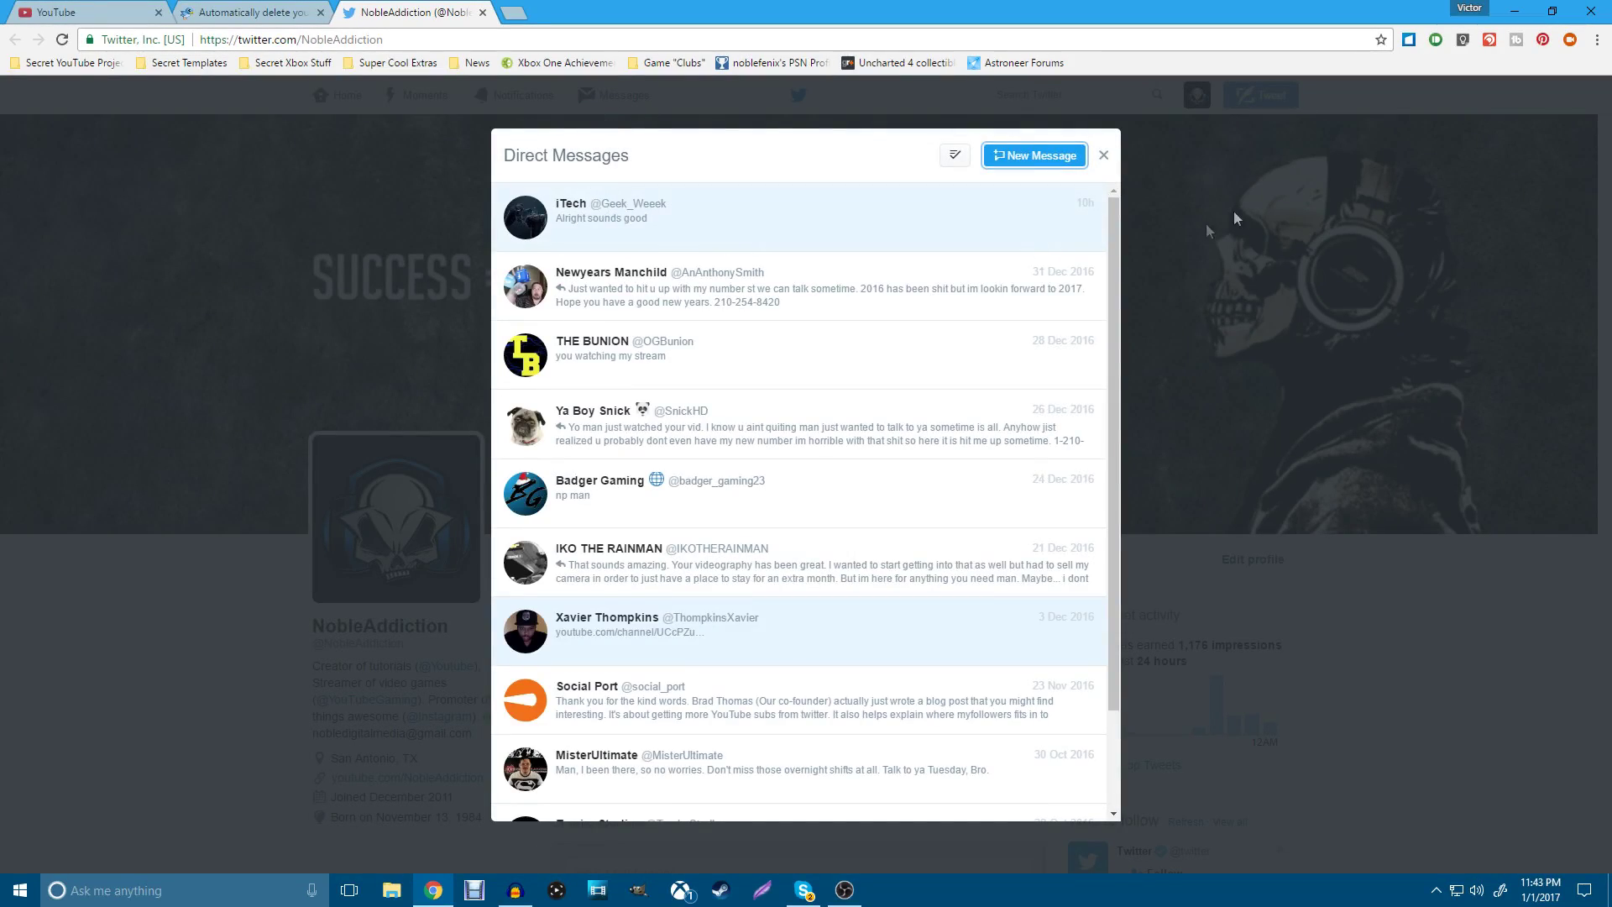
click(1103, 157)
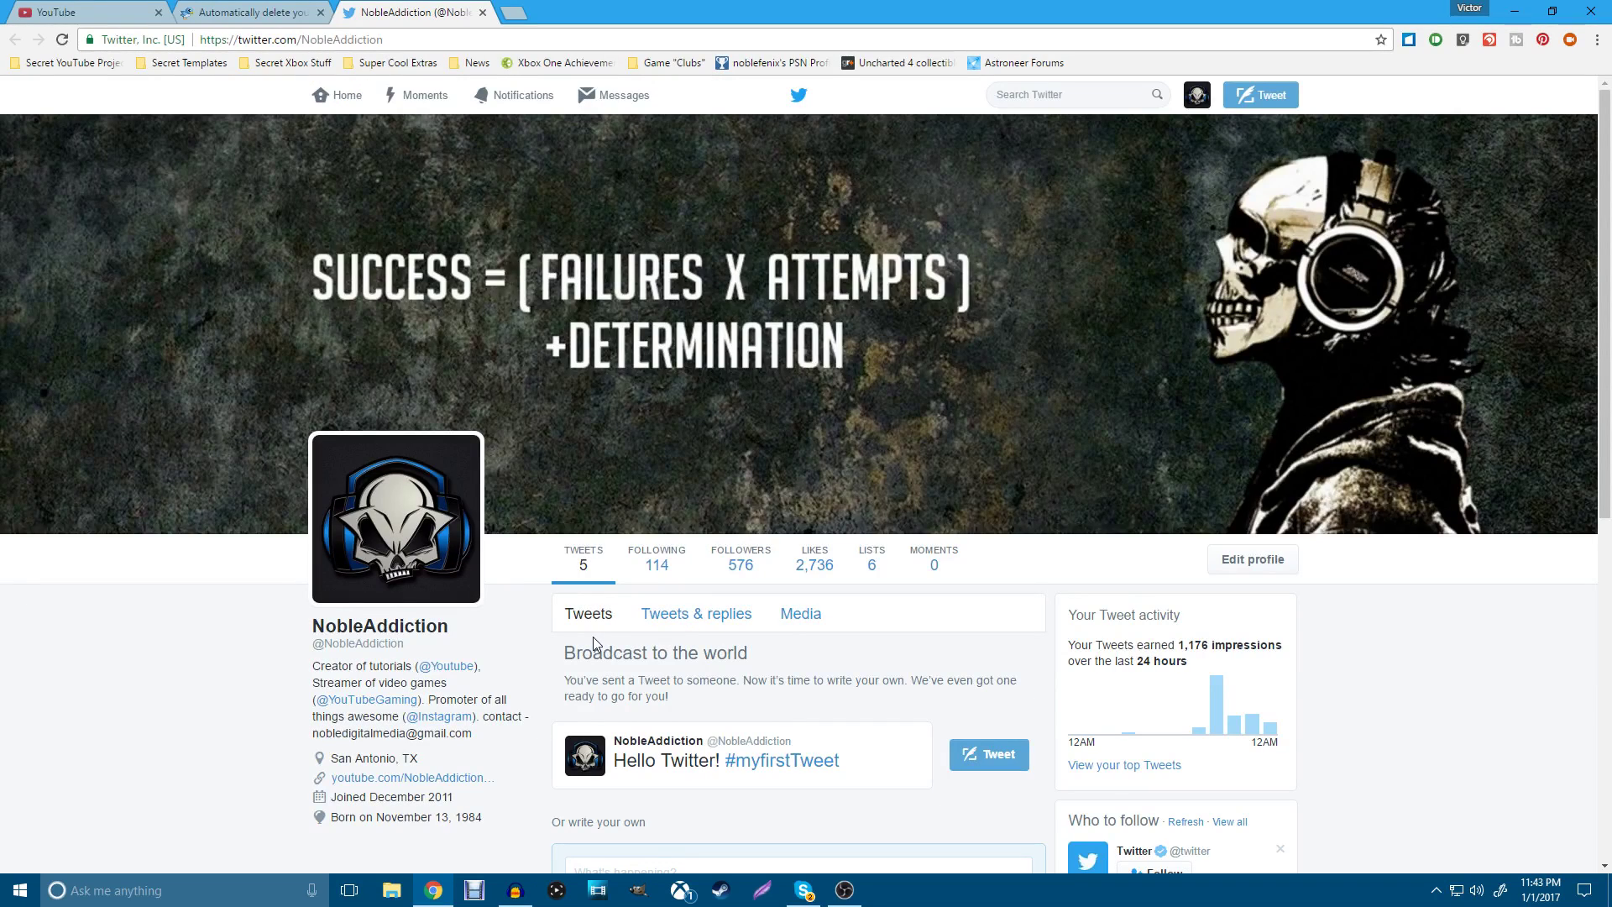